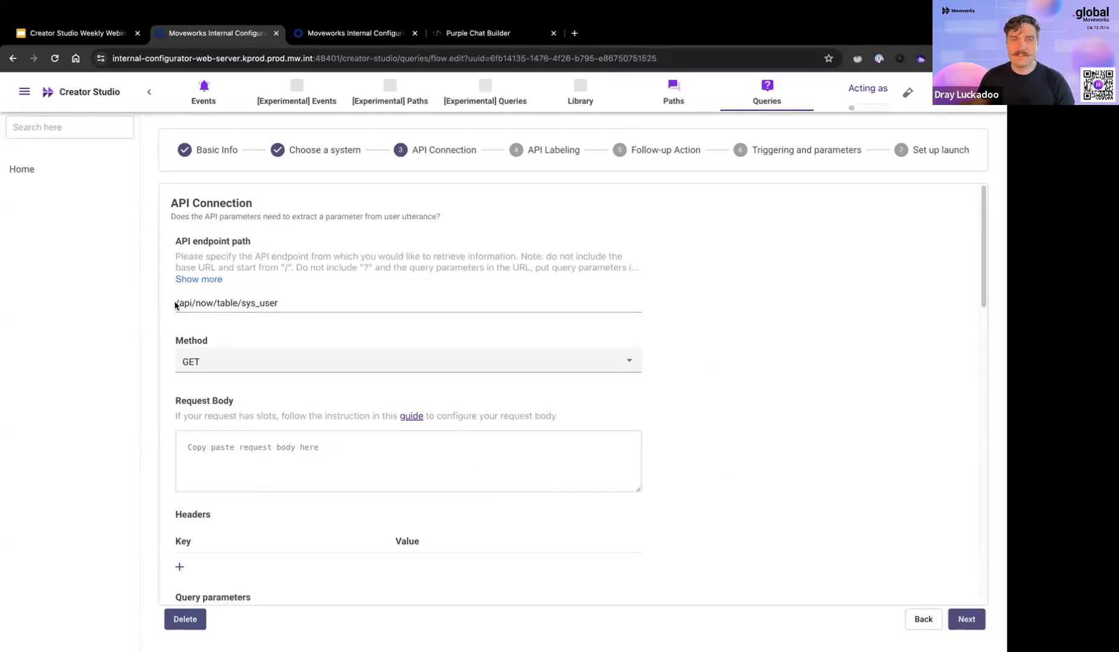
Step: Review the user lookup's API endpoint path and the email filter in its sysparm_query parameter
{"action": "left_click_drag", "start_coordinate": [176, 302], "coordinate": [239, 302]}
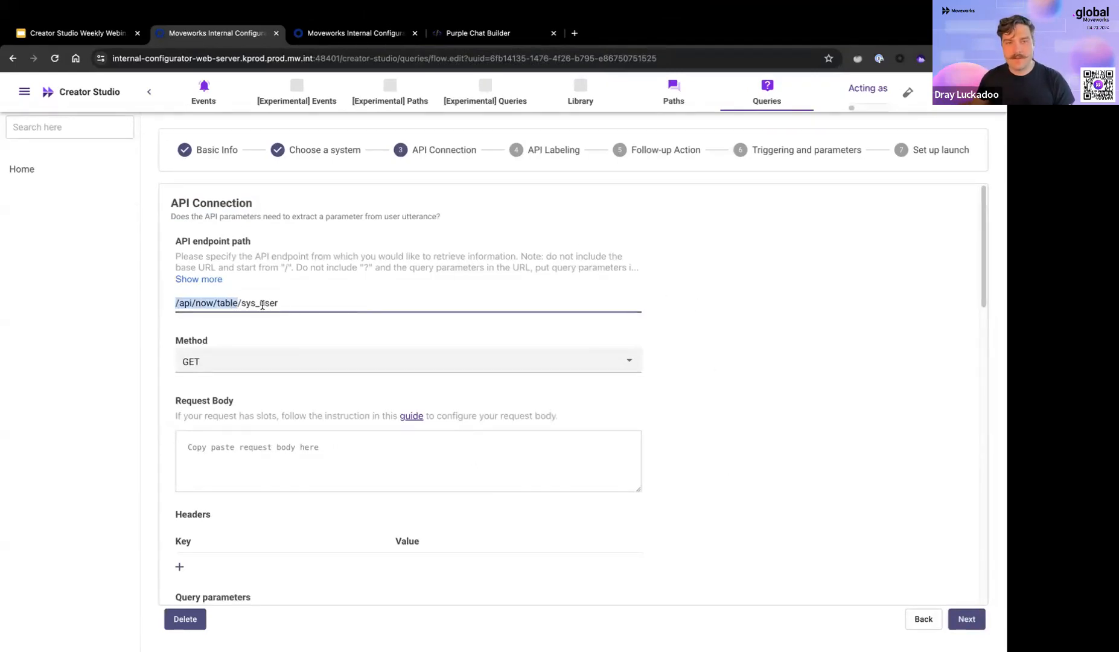
{"action": "double_click", "coordinate": [263, 303]}
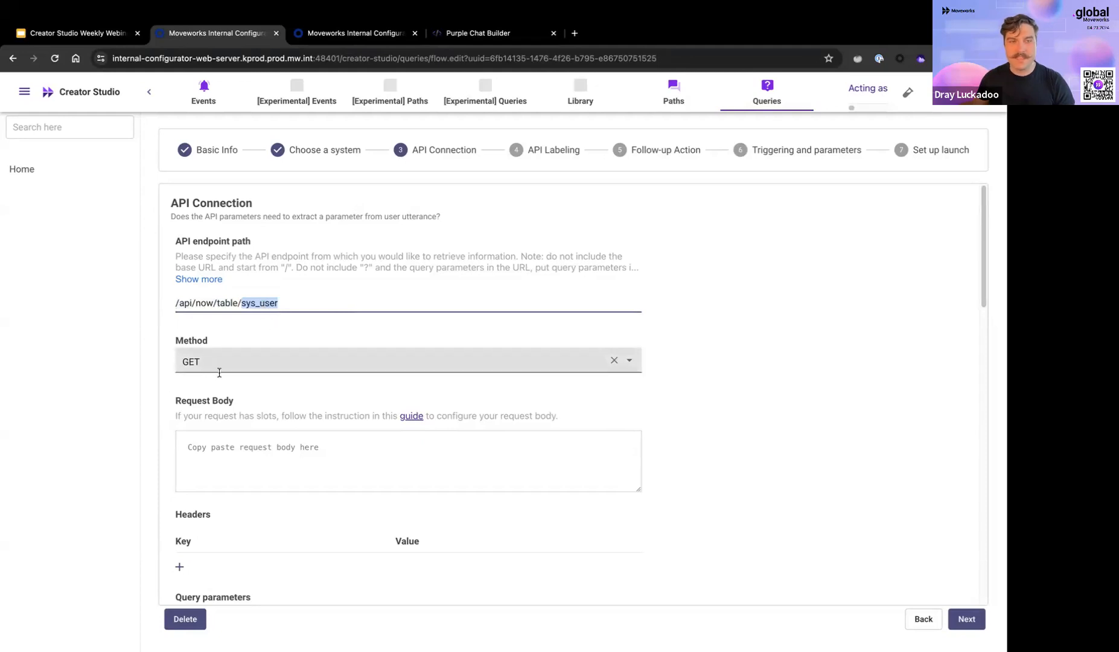
{"action": "scroll", "coordinate": [257, 409], "scroll_direction": "down", "scroll_amount": 3}
{"action": "scroll", "coordinate": [255, 428], "scroll_direction": "down", "scroll_amount": 1}
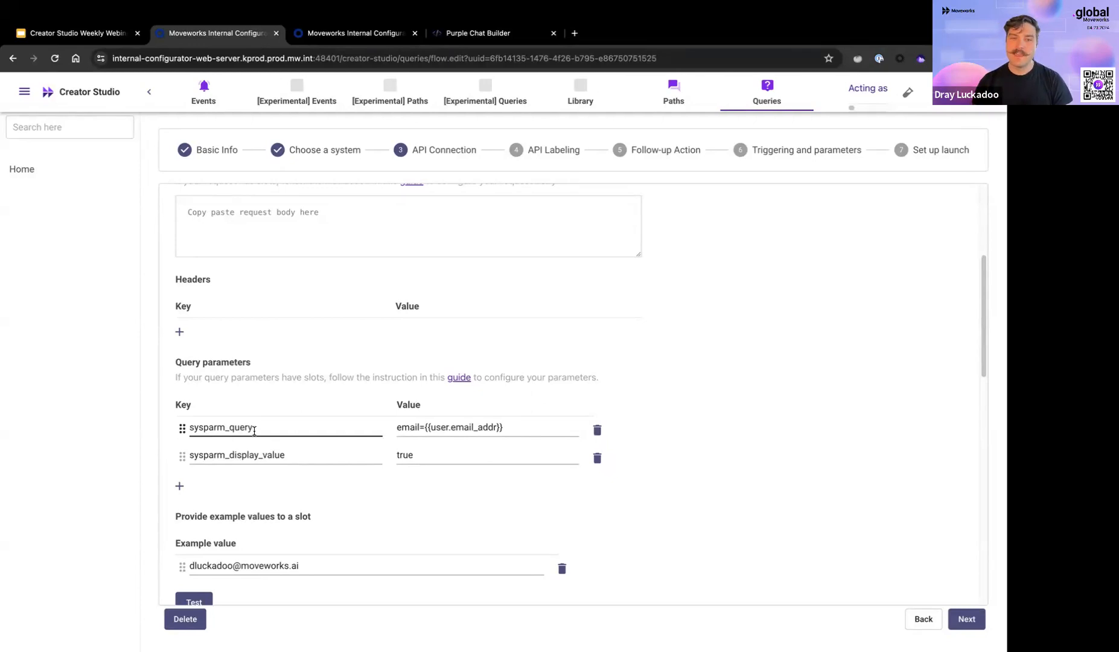
{"action": "left_click", "coordinate": [433, 426]}
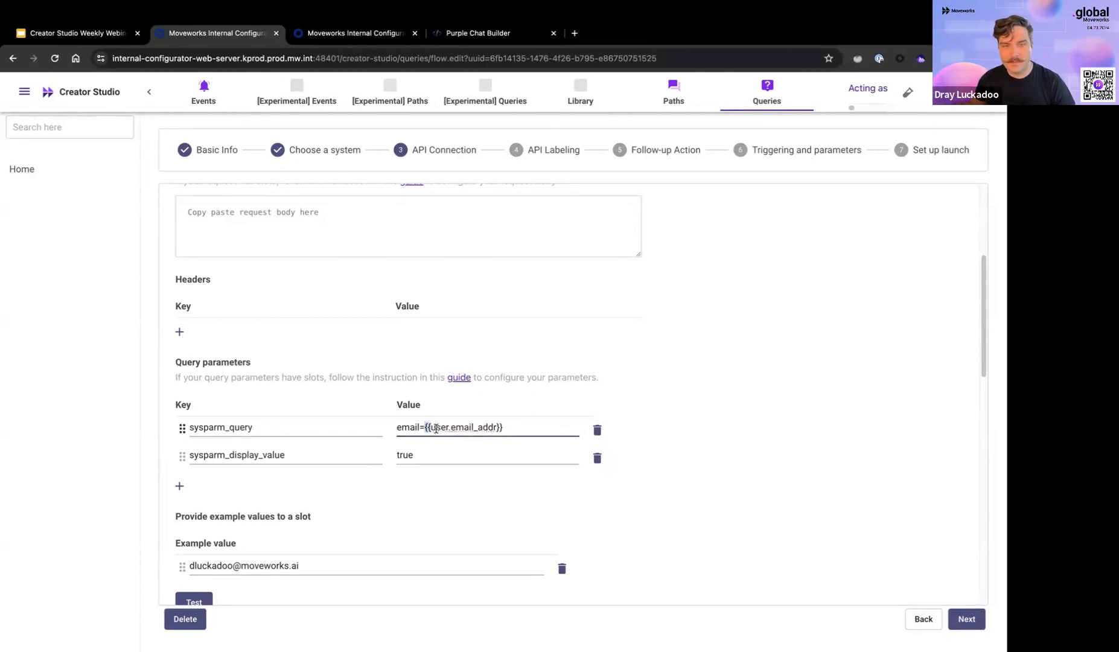
{"action": "left_click_drag", "start_coordinate": [430, 426], "coordinate": [493, 427]}
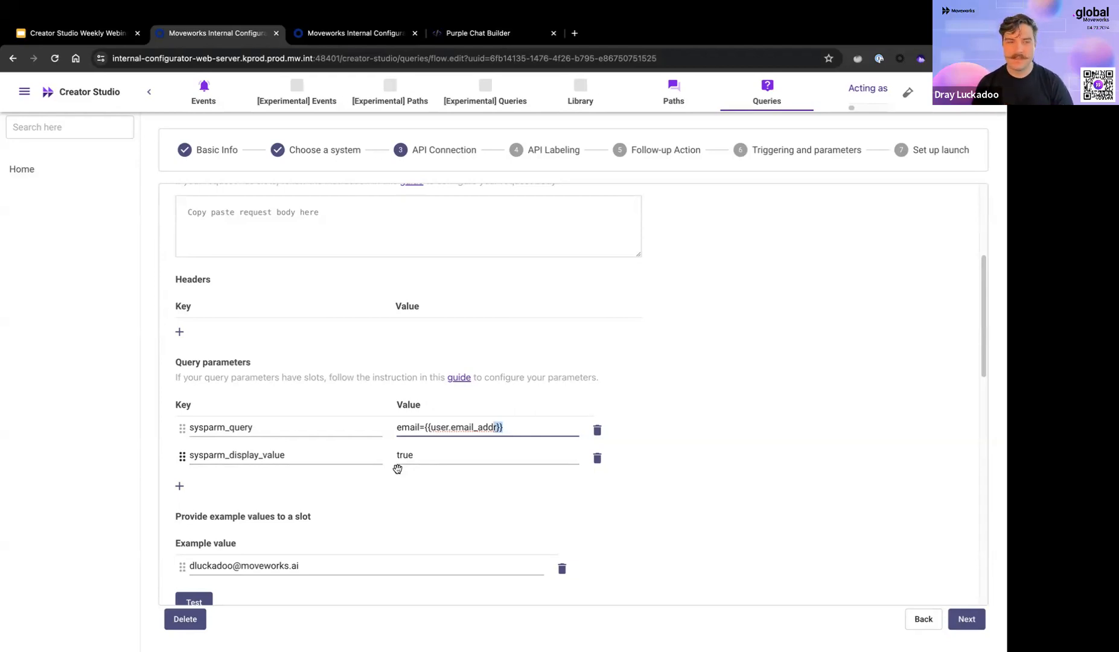
Step: Examine the user lookup's JSON response and the identifier path in its API Labeling stage
{"action": "scroll", "coordinate": [397, 469], "scroll_direction": "down", "scroll_amount": 7}
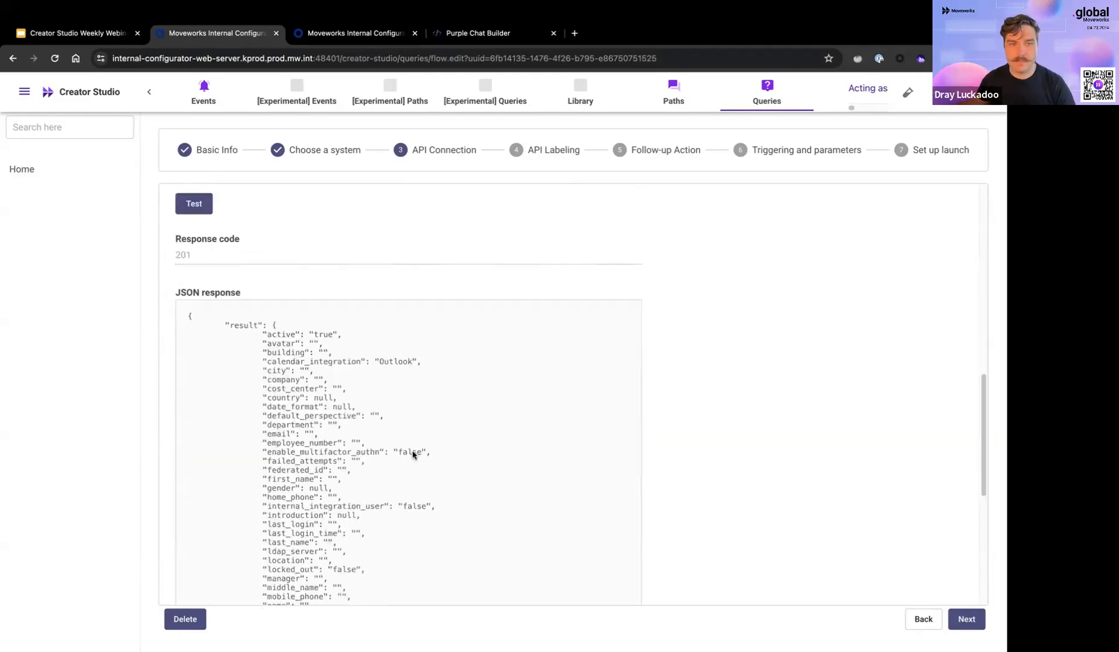
{"action": "scroll", "coordinate": [280, 345], "scroll_direction": "down", "scroll_amount": 3}
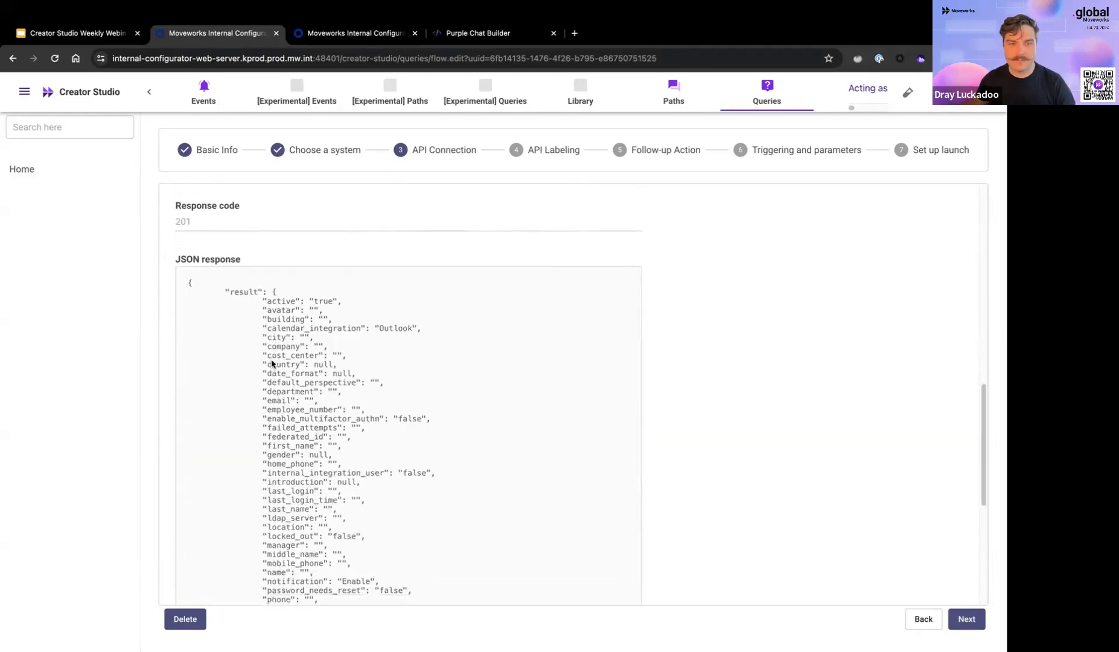
{"action": "scroll", "coordinate": [298, 462], "scroll_direction": "down", "scroll_amount": 3}
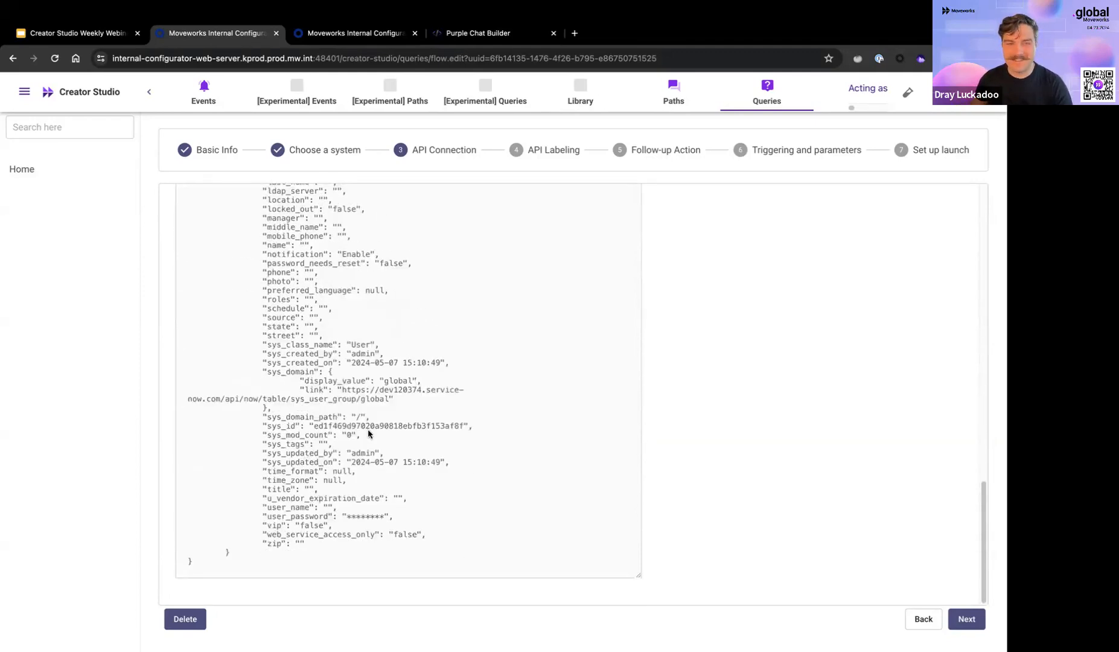
{"action": "scroll", "coordinate": [472, 417], "scroll_direction": "up", "scroll_amount": 3}
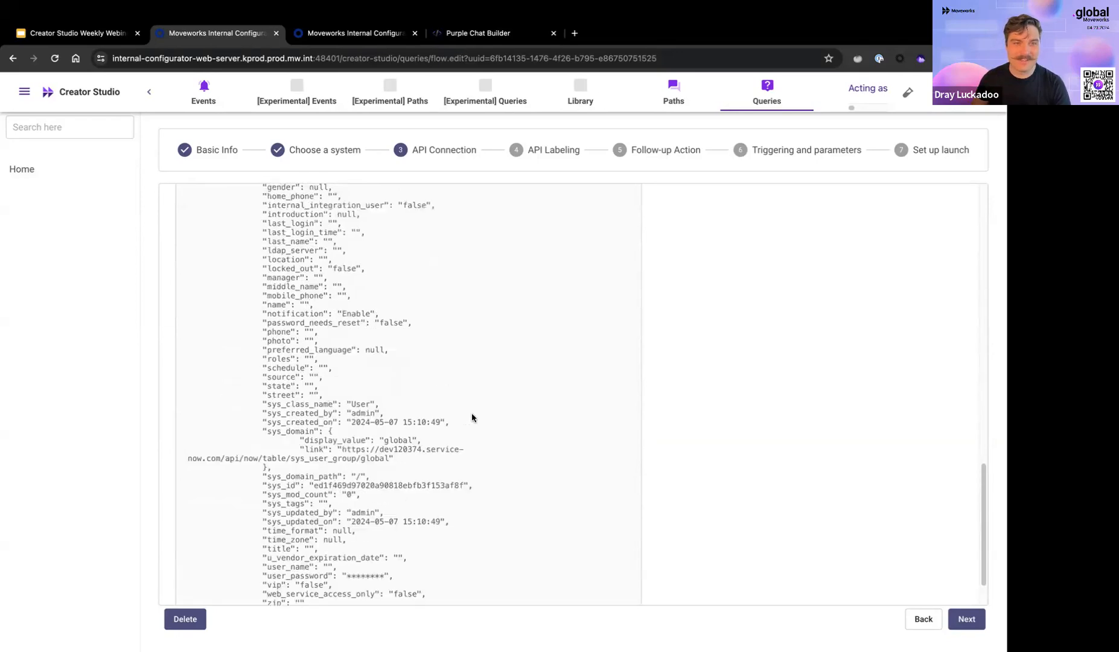
{"action": "scroll", "coordinate": [533, 411], "scroll_direction": "up", "scroll_amount": 1}
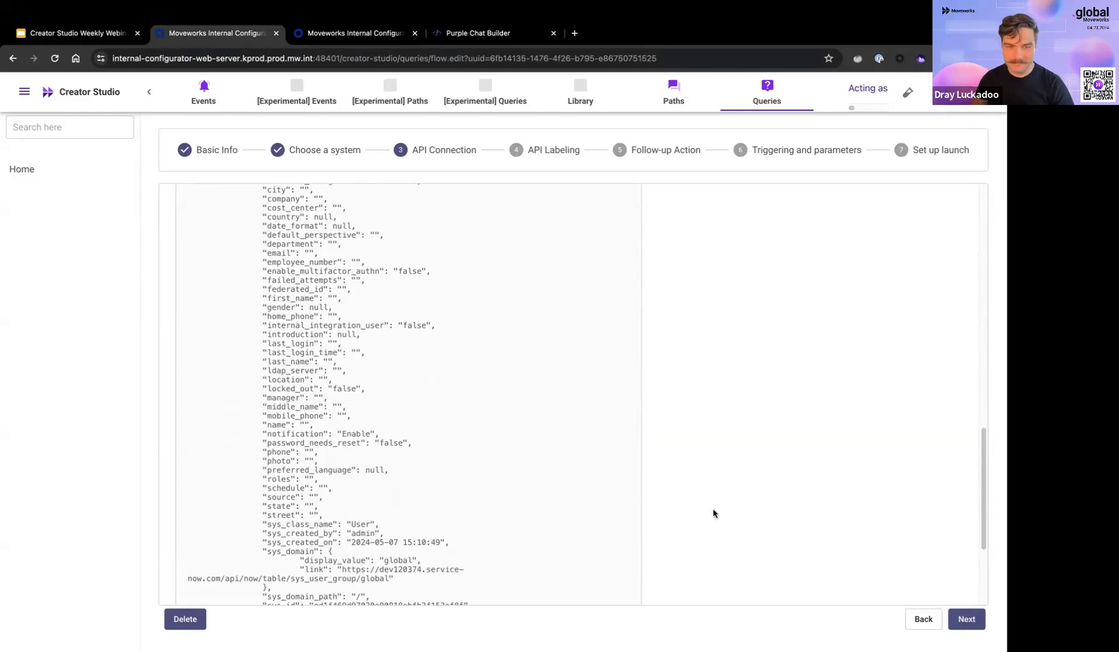
{"action": "left_click", "coordinate": [965, 618]}
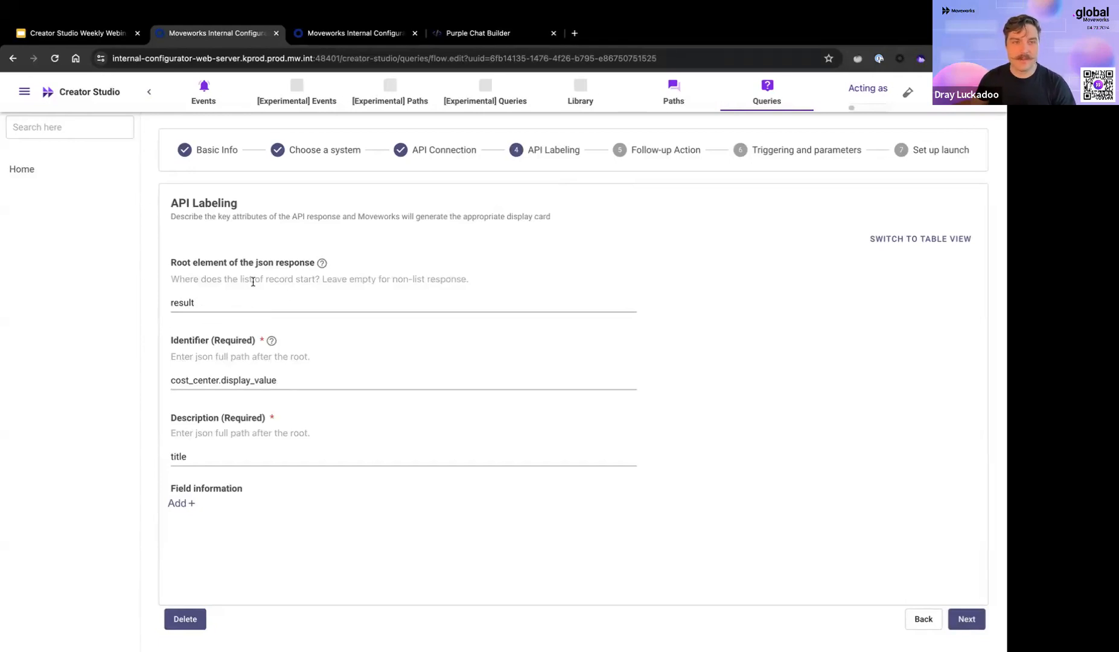
{"action": "left_click_drag", "start_coordinate": [279, 387], "coordinate": [171, 381]}
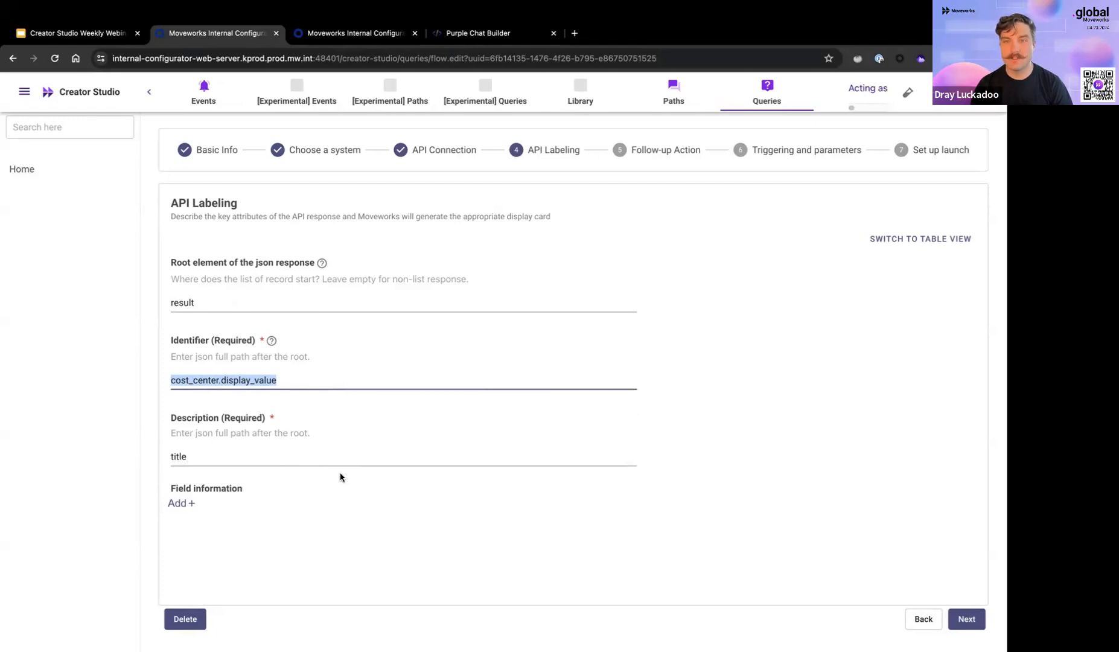
Step: Switch to the "[DEMO] Lookup Cost Center ID by Department" query and advance to its API Connection stage
{"action": "left_click", "coordinate": [356, 32]}
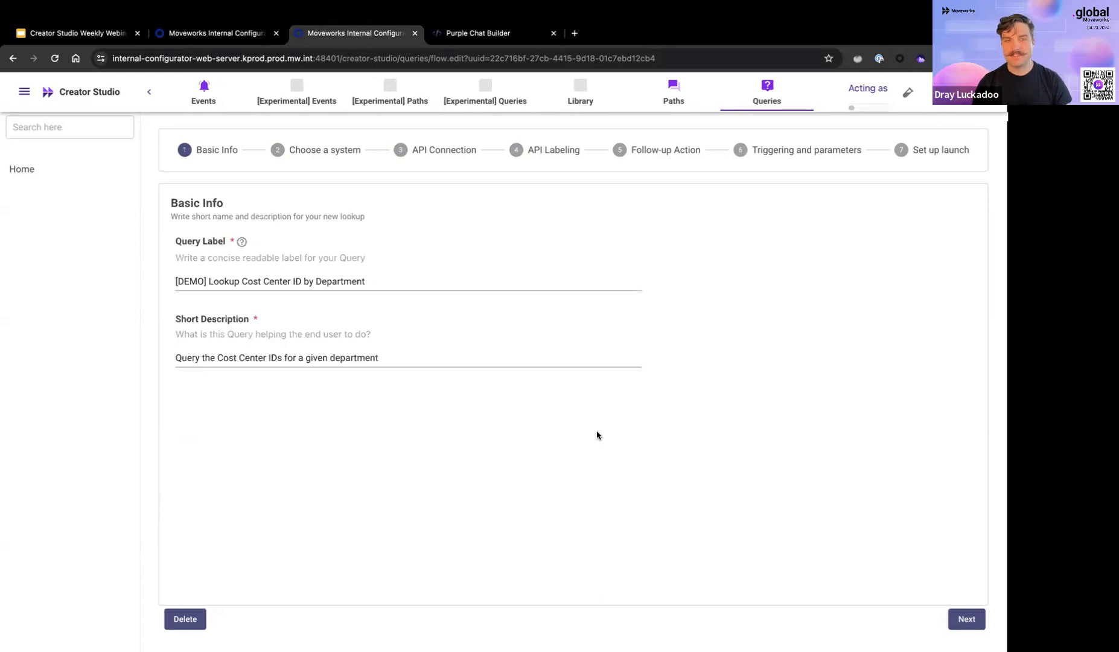
{"action": "left_click", "coordinate": [960, 624]}
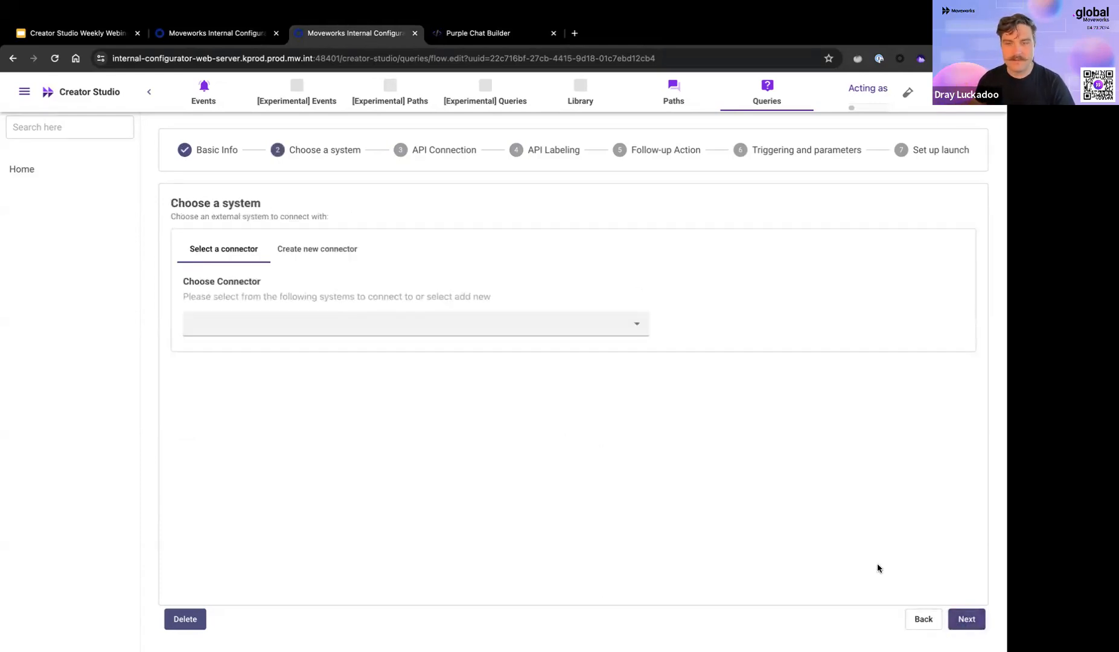
{"action": "left_click", "coordinate": [958, 622]}
{"action": "left_click", "coordinate": [922, 619]}
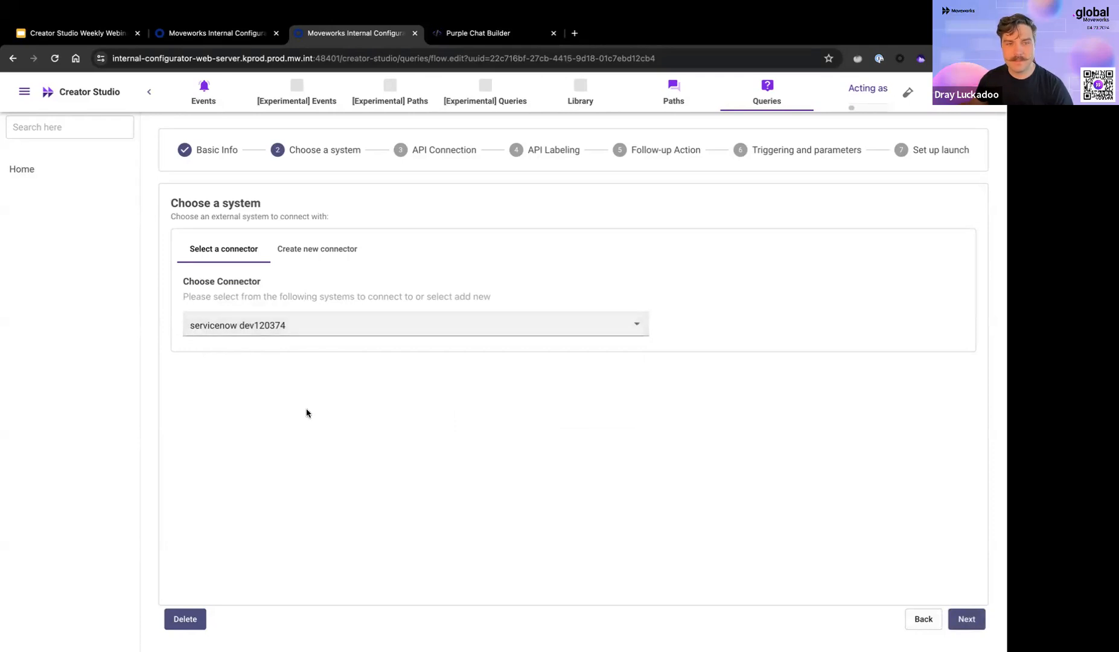
{"action": "left_click", "coordinate": [967, 619]}
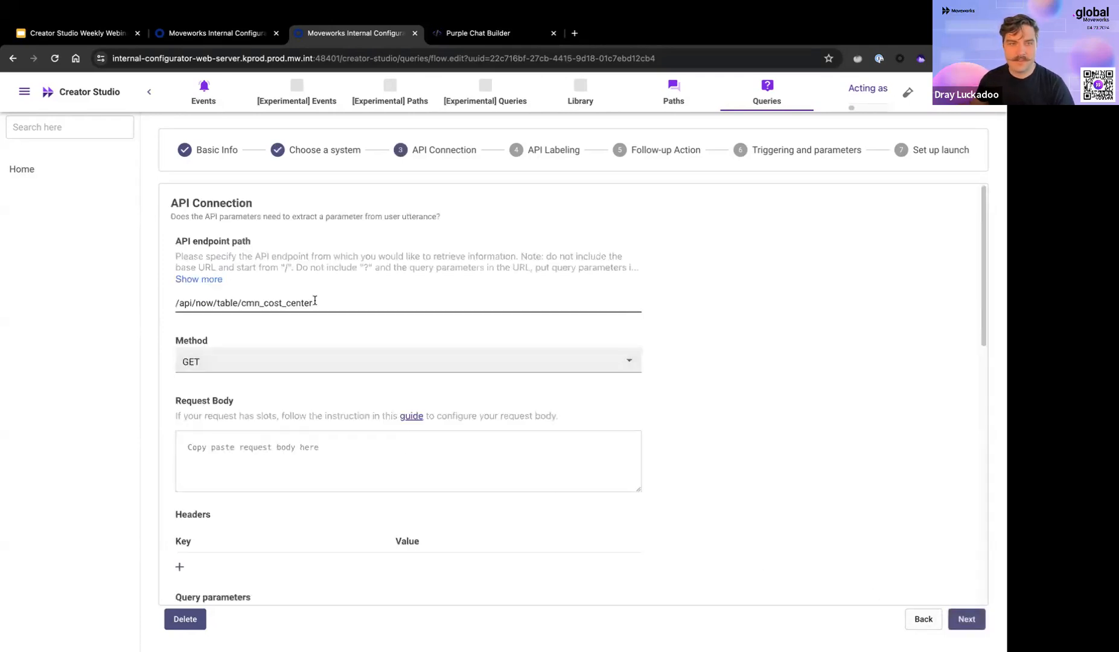
Step: Review the cost center query's endpoint table name and the {{query}} slot in its sysparm_query value
{"action": "left_click_drag", "start_coordinate": [312, 303], "coordinate": [240, 302]}
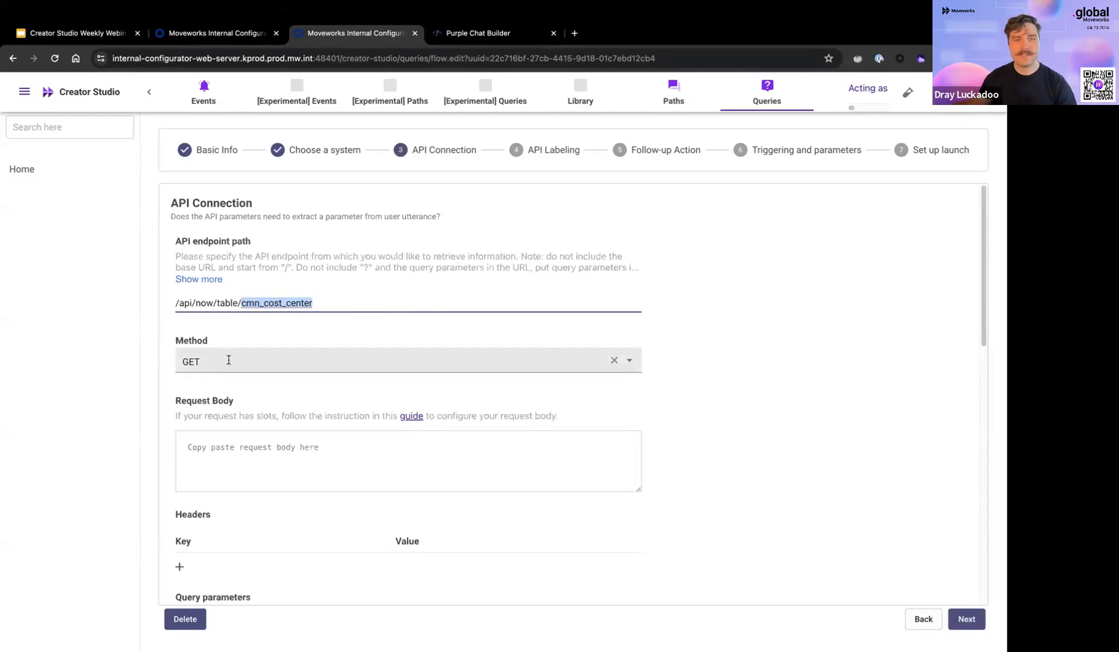
{"action": "scroll", "coordinate": [200, 398], "scroll_direction": "down", "scroll_amount": 3}
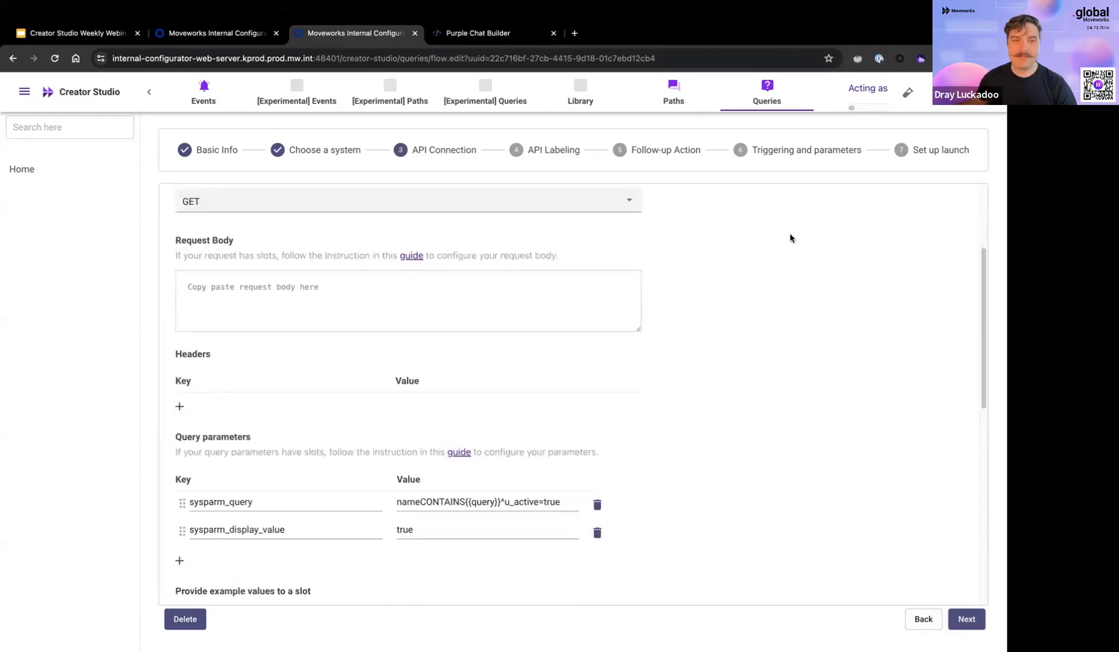
{"action": "scroll", "coordinate": [729, 387], "scroll_direction": "up", "scroll_amount": 3}
{"action": "scroll", "coordinate": [708, 356], "scroll_direction": "down", "scroll_amount": 4}
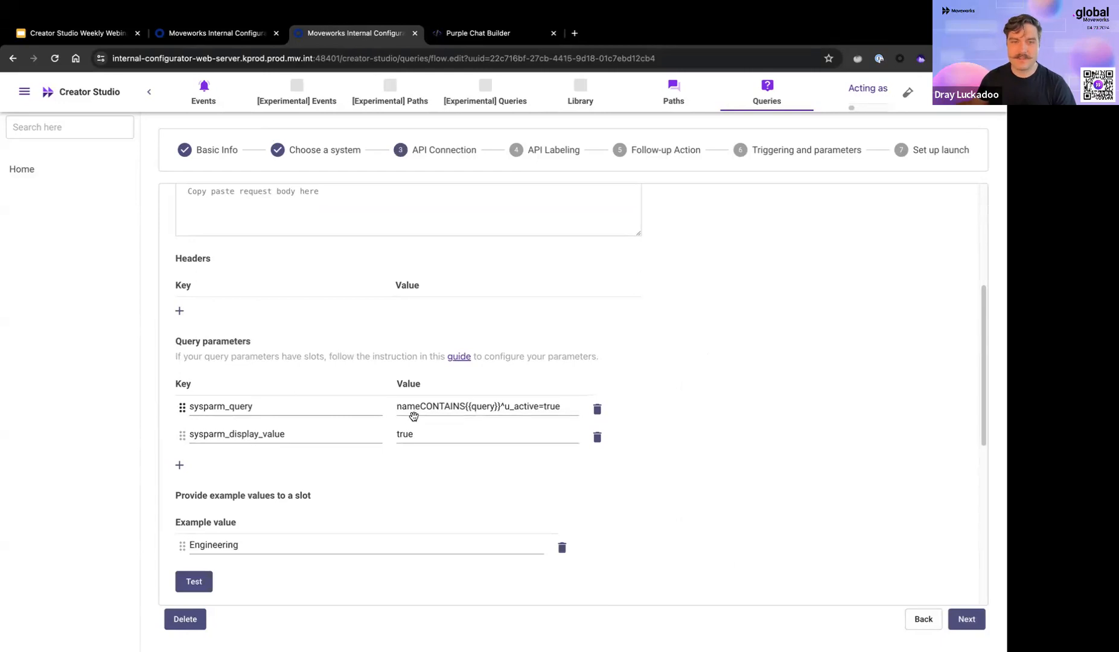
{"action": "left_click", "coordinate": [483, 406]}
{"action": "double_click", "coordinate": [483, 406]}
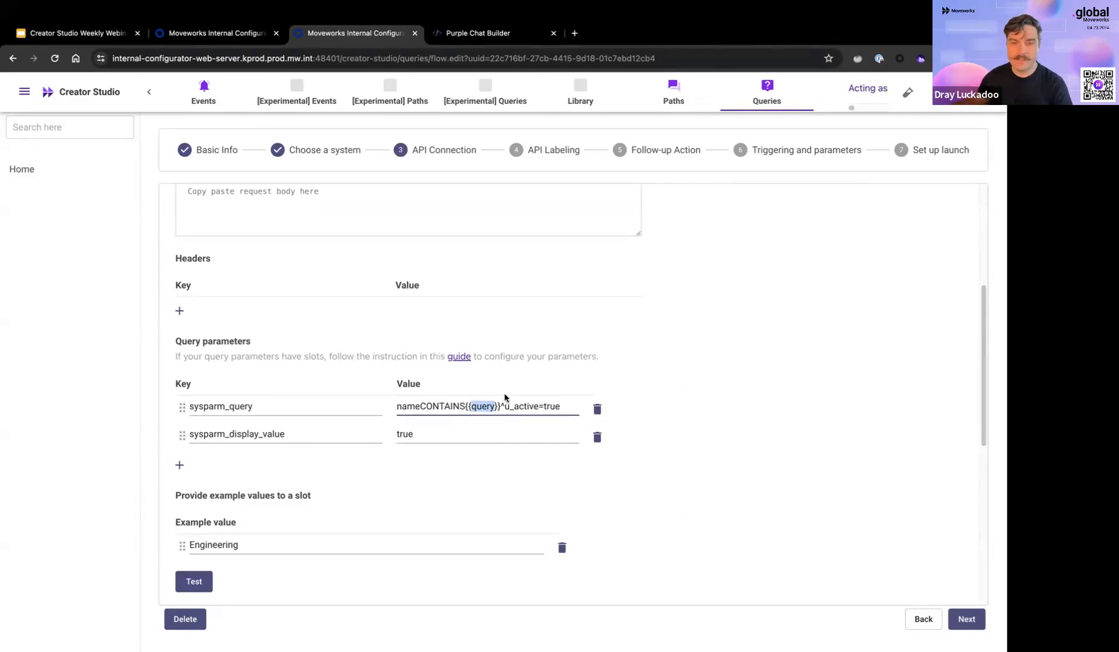
{"action": "left_click_drag", "start_coordinate": [501, 406], "coordinate": [470, 408]}
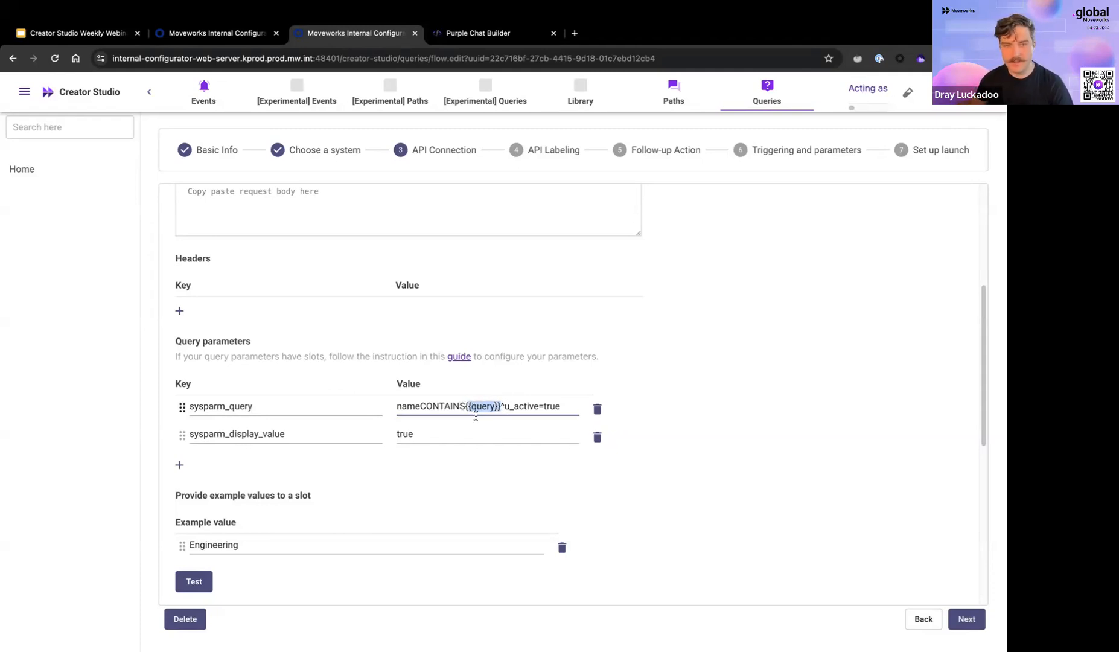
{"action": "double_click", "coordinate": [483, 406]}
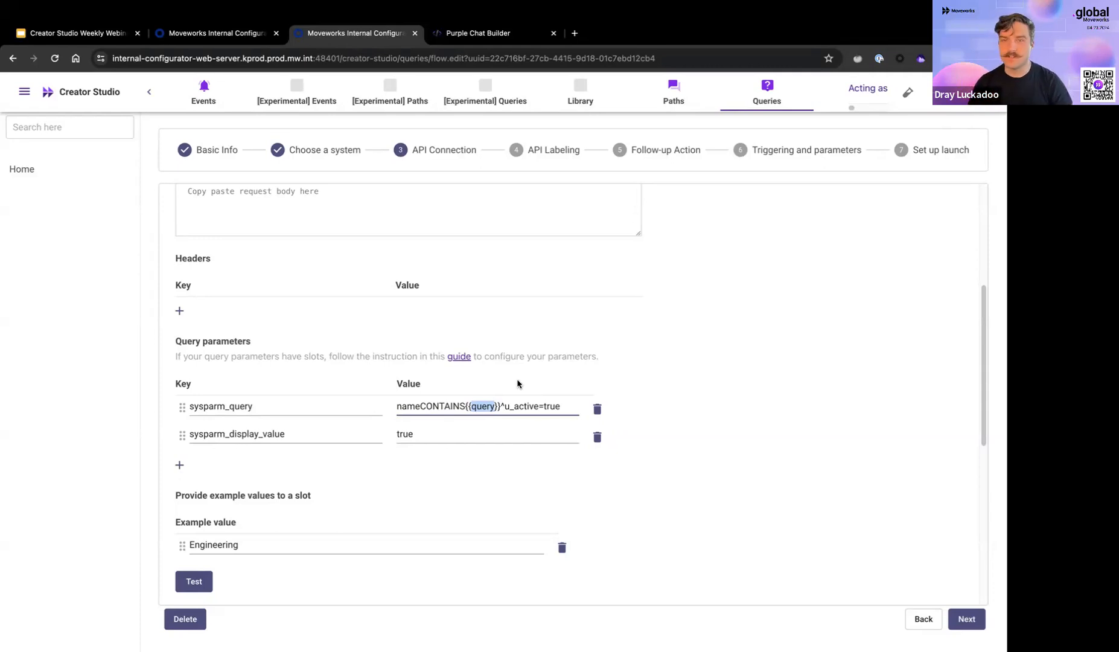
Step: Examine the cost center query's example slot value and its JSON response
{"action": "scroll", "coordinate": [516, 383], "scroll_direction": "down", "scroll_amount": 5}
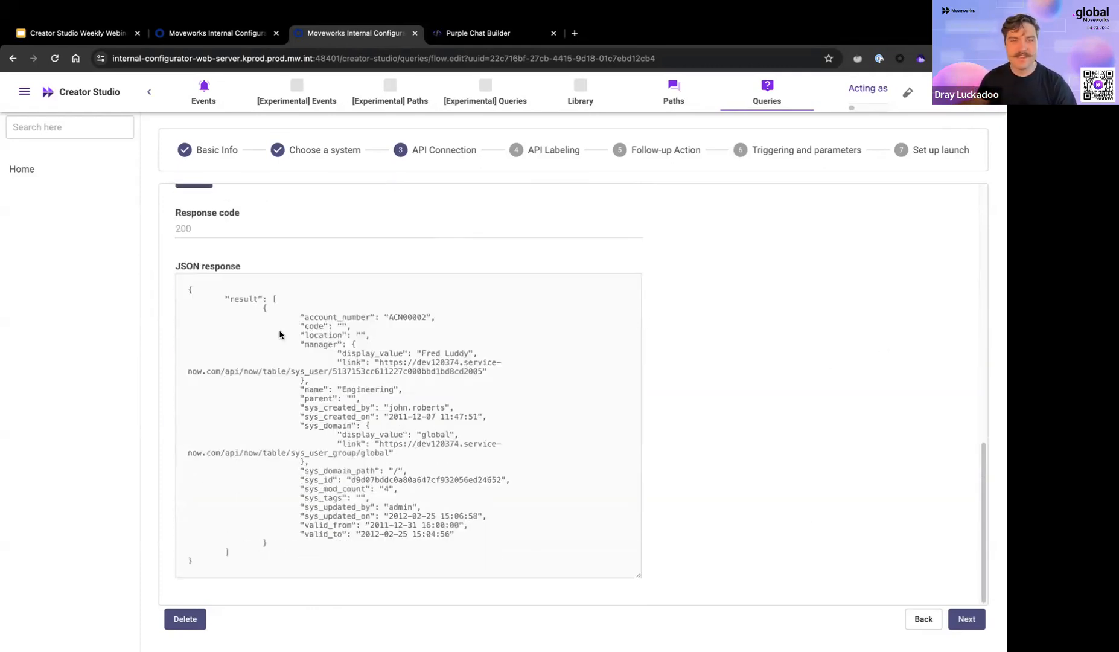
{"action": "scroll", "coordinate": [212, 247], "scroll_direction": "up", "scroll_amount": 2}
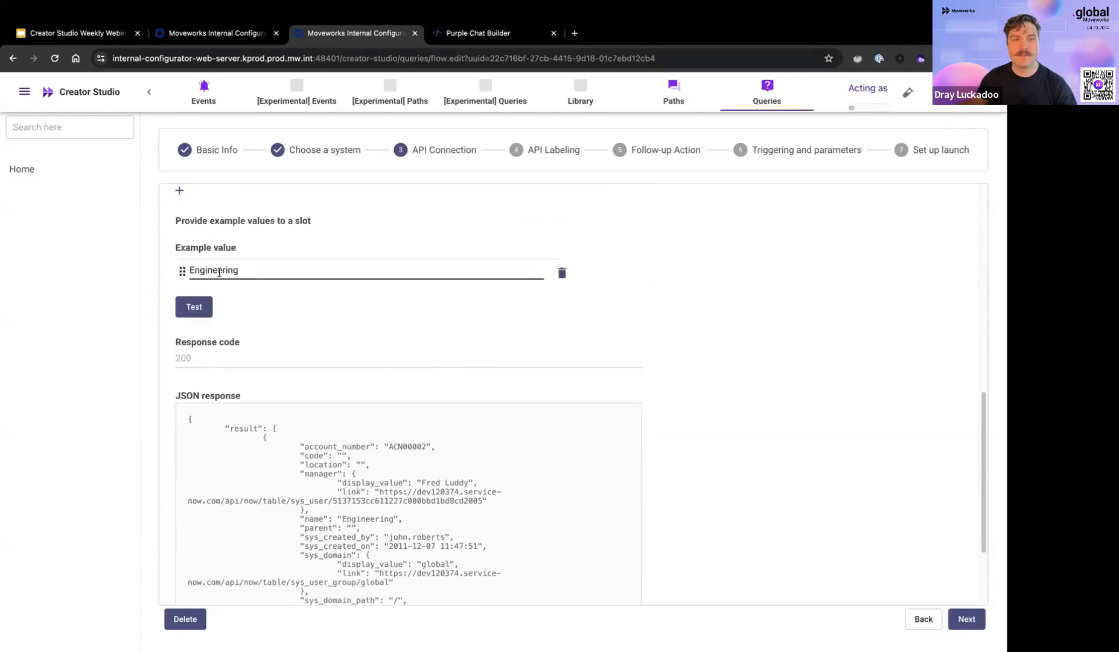
{"action": "scroll", "coordinate": [350, 392], "scroll_direction": "down", "scroll_amount": 2}
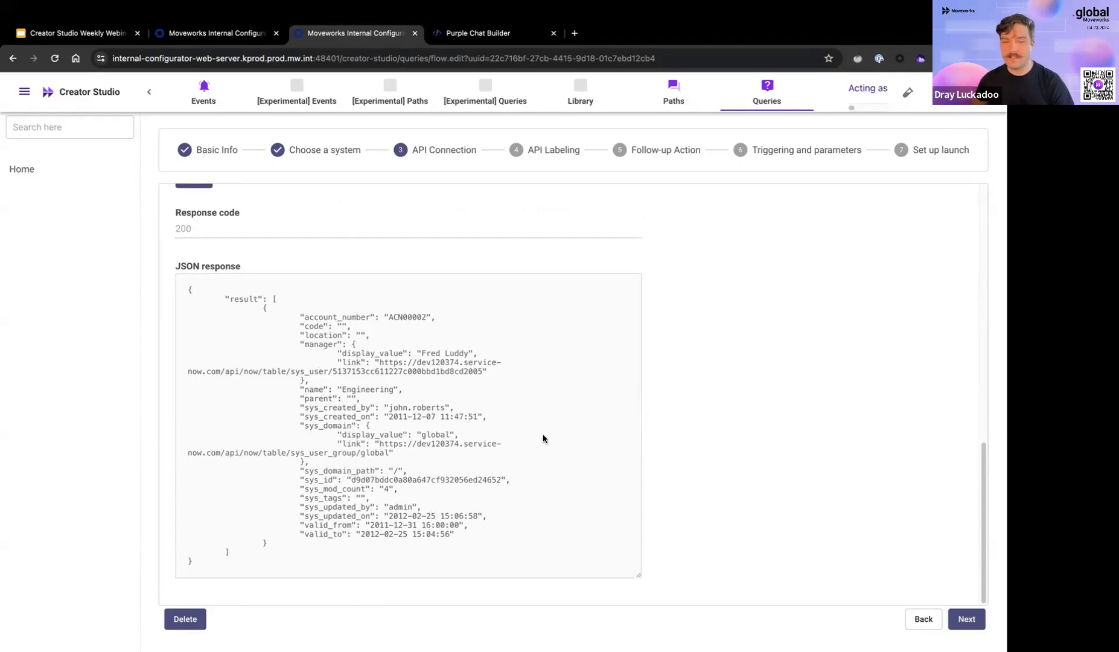
Step: Advance to API Labeling and expand the result node to review the identifier, description and additional fields
{"action": "left_click", "coordinate": [966, 619]}
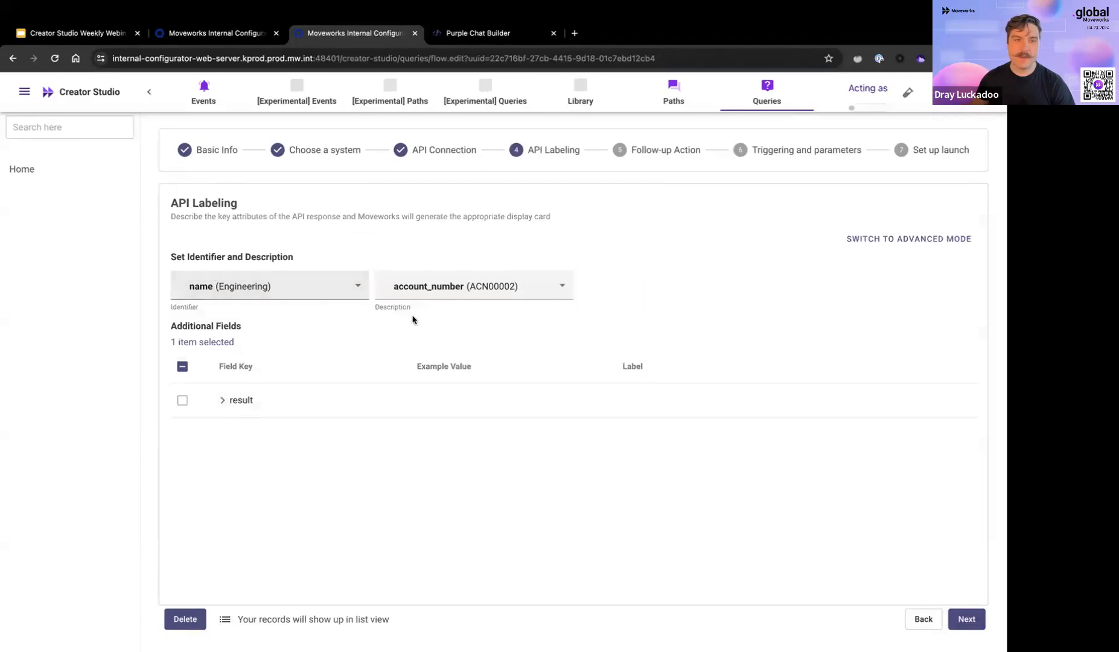
{"action": "left_click", "coordinate": [222, 400]}
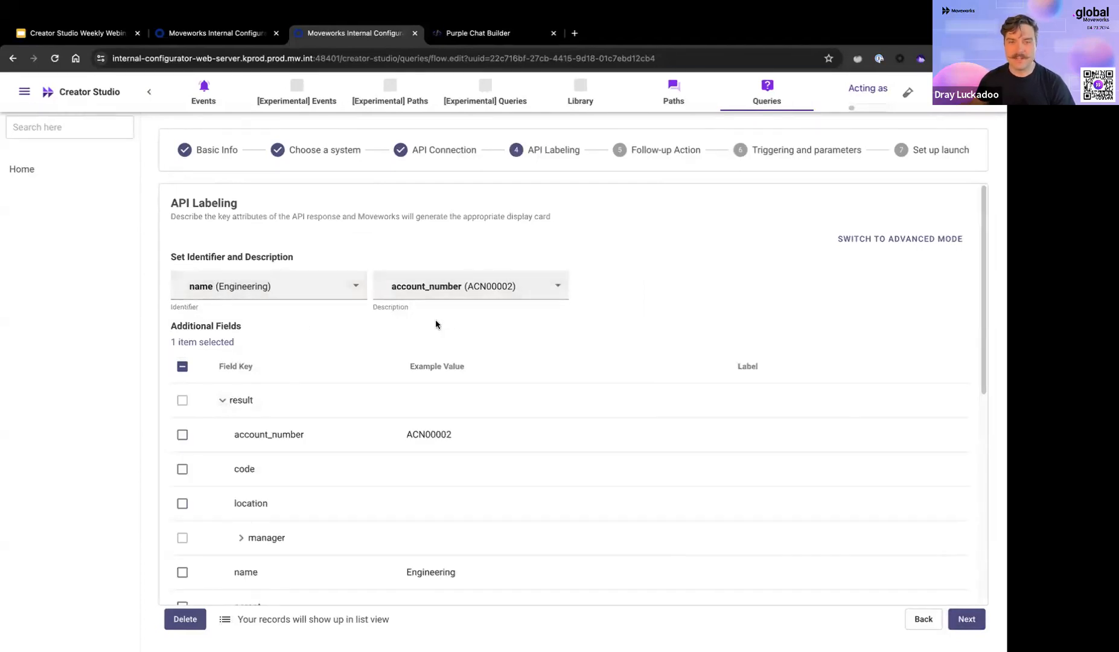
{"action": "scroll", "coordinate": [393, 396], "scroll_direction": "down", "scroll_amount": 7}
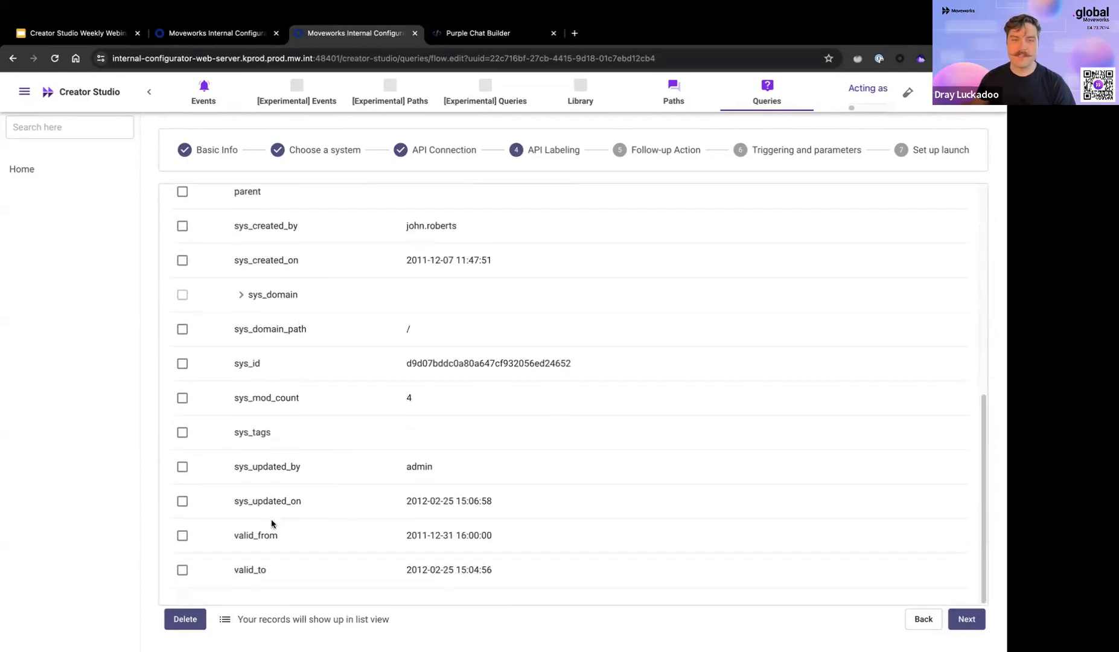
{"action": "scroll", "coordinate": [362, 546], "scroll_direction": "up", "scroll_amount": 8}
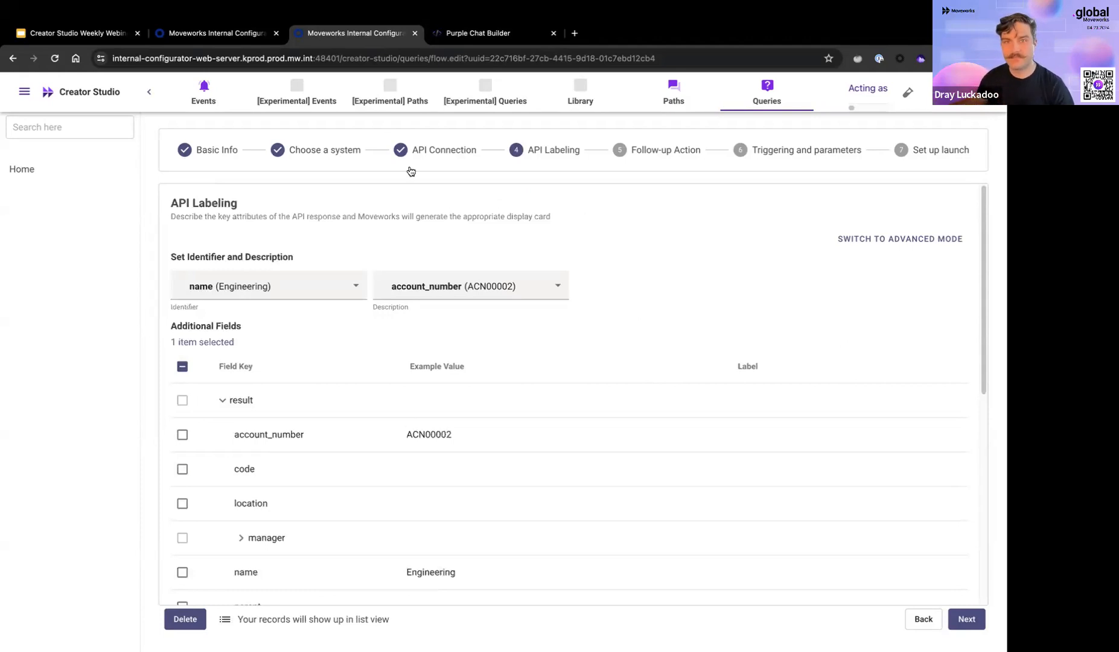
Step: Advance past Follow-up Action to Triggering and parameters and review the example utterances with their slot keywords
{"action": "left_click", "coordinate": [963, 622]}
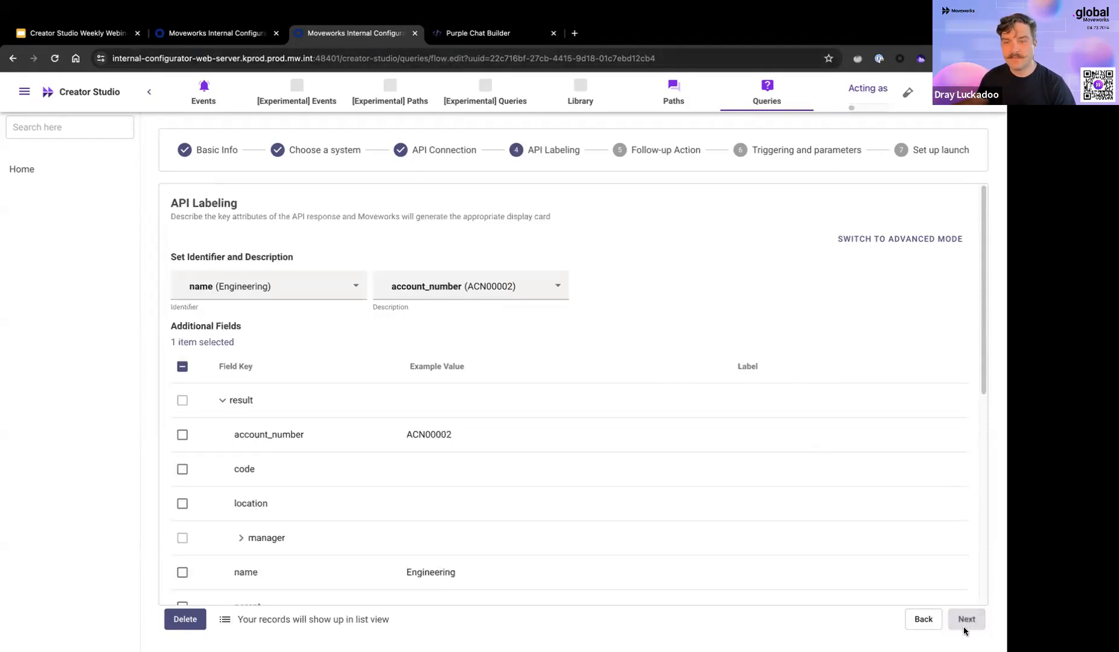
{"action": "left_click", "coordinate": [964, 619]}
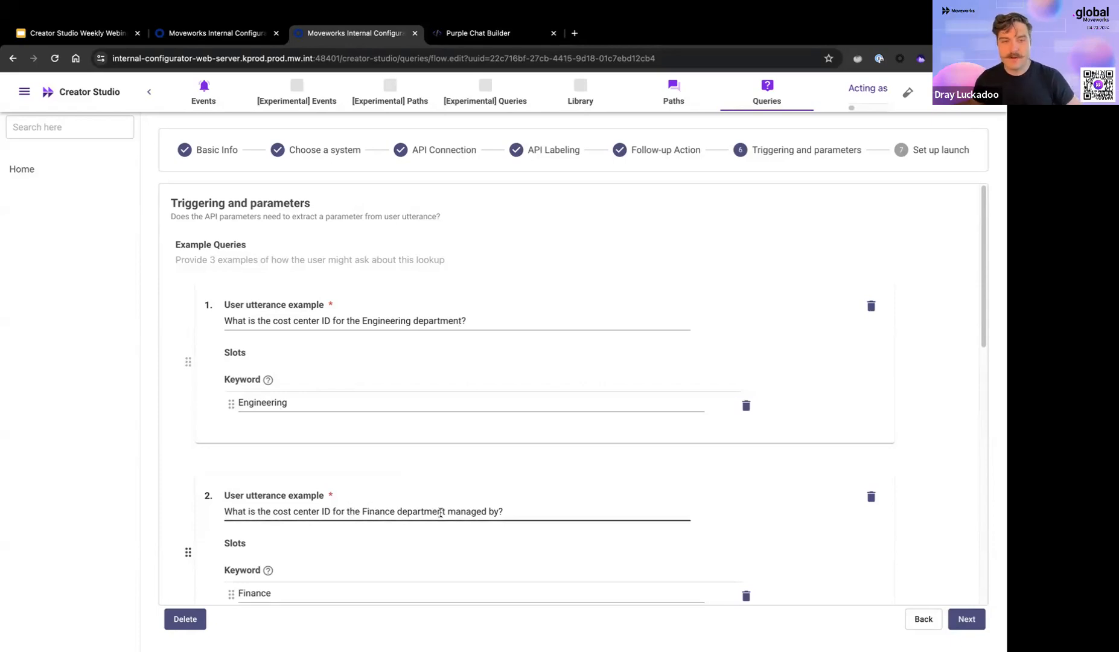
{"action": "scroll", "coordinate": [262, 593], "scroll_direction": "down", "scroll_amount": 3}
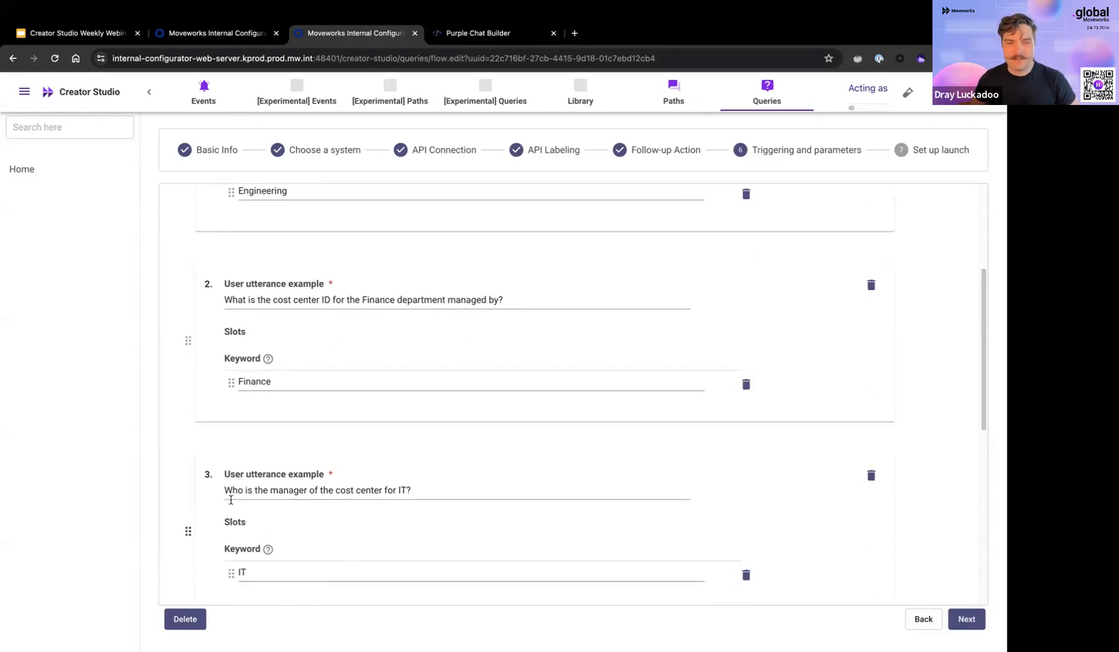
{"action": "scroll", "coordinate": [277, 559], "scroll_direction": "down", "scroll_amount": 1}
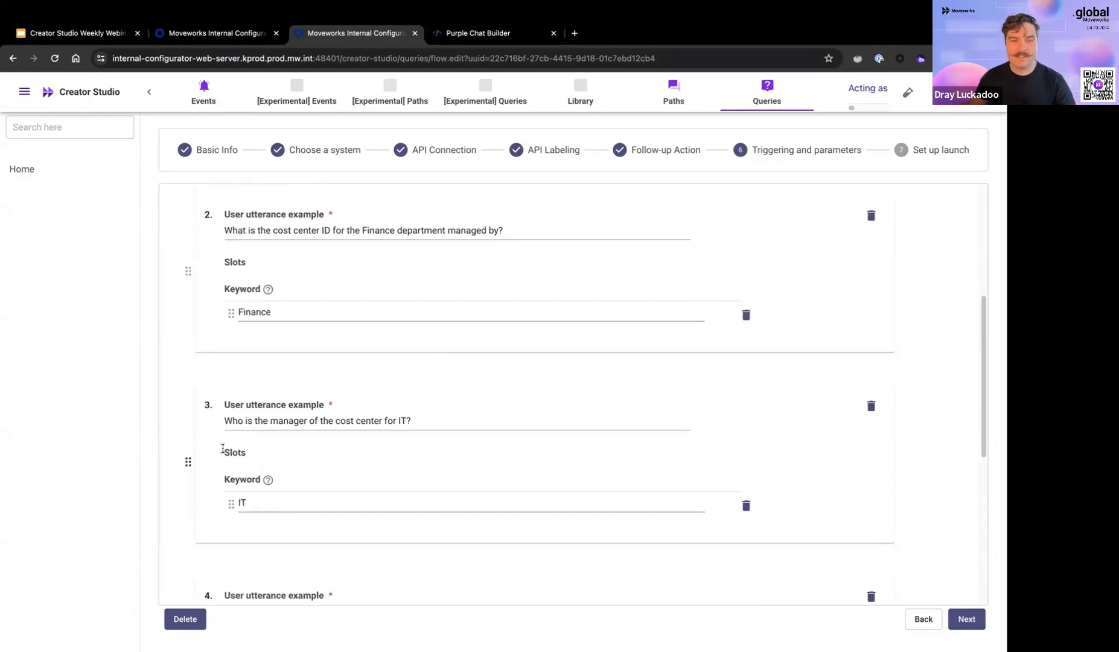
{"action": "scroll", "coordinate": [223, 448], "scroll_direction": "down", "scroll_amount": 4}
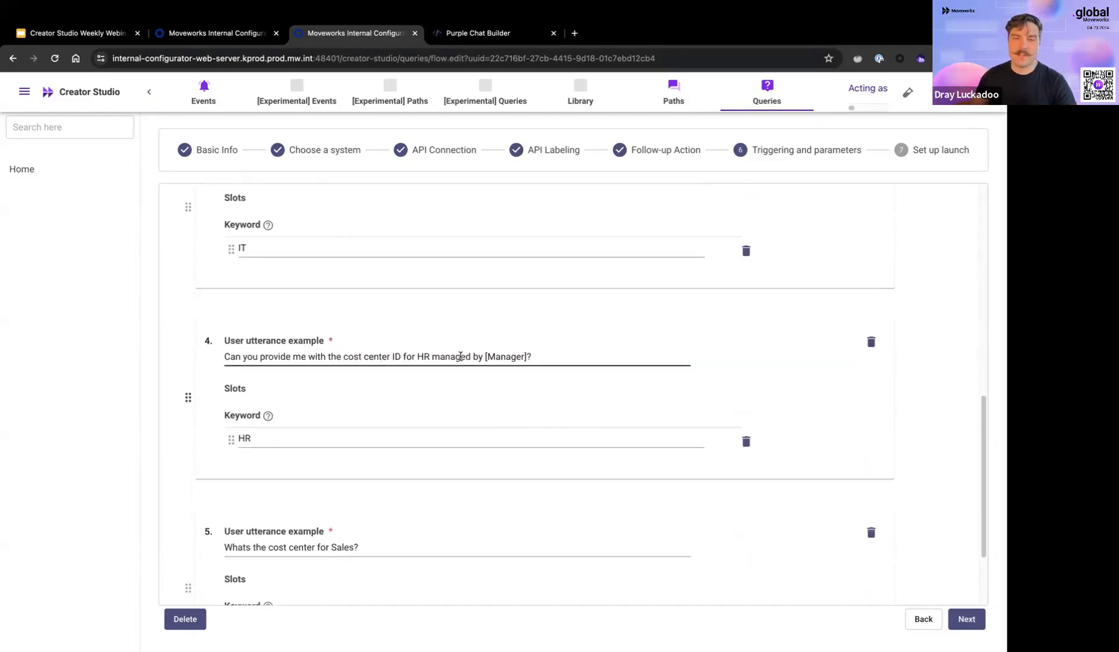
{"action": "scroll", "coordinate": [367, 517], "scroll_direction": "down", "scroll_amount": 1}
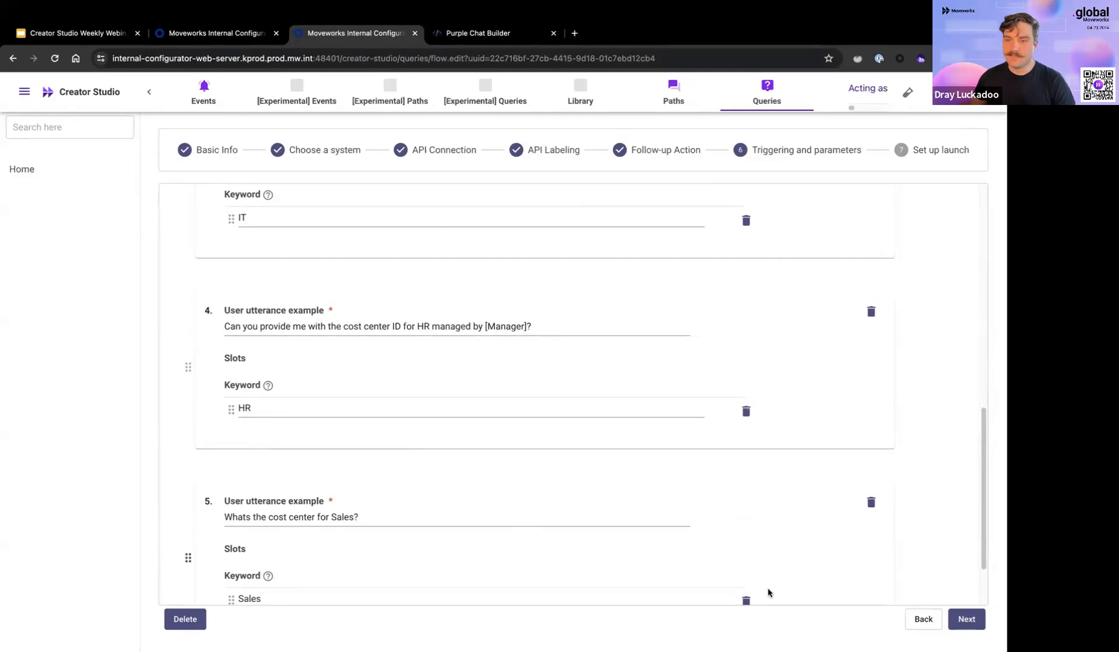
Step: Switch to the Creator Studio Weekly Webinar deck in Google Slides, start its slideshow from the cost center diagram, and advance to the Demo slide
{"action": "left_click", "coordinate": [78, 34]}
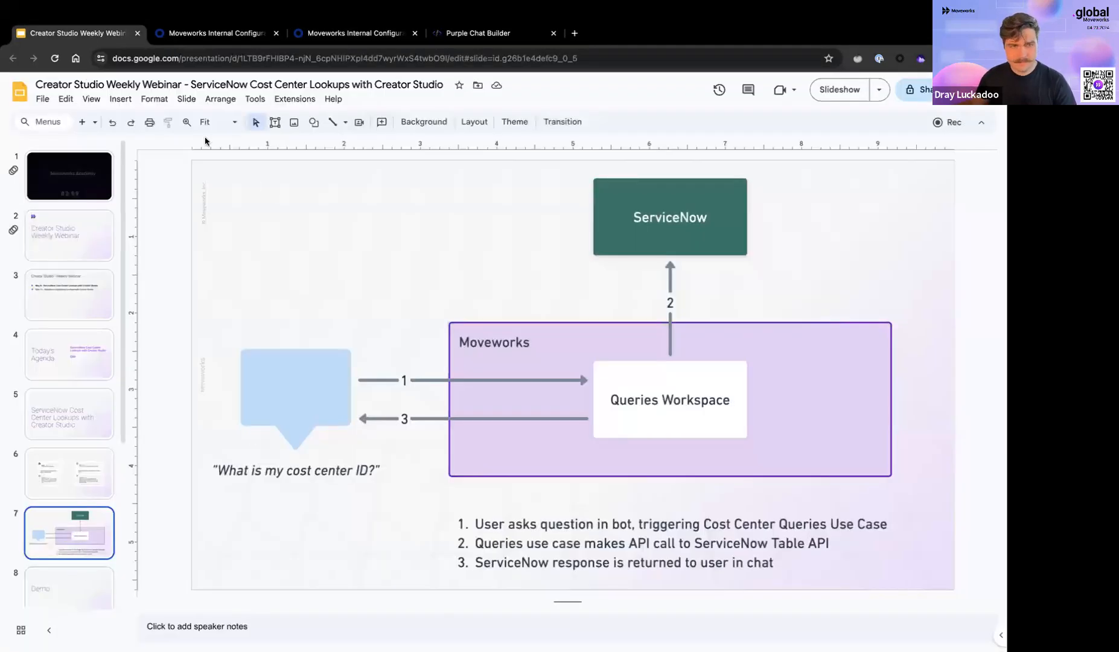
{"action": "left_click", "coordinate": [91, 98]}
{"action": "left_click", "coordinate": [95, 115]}
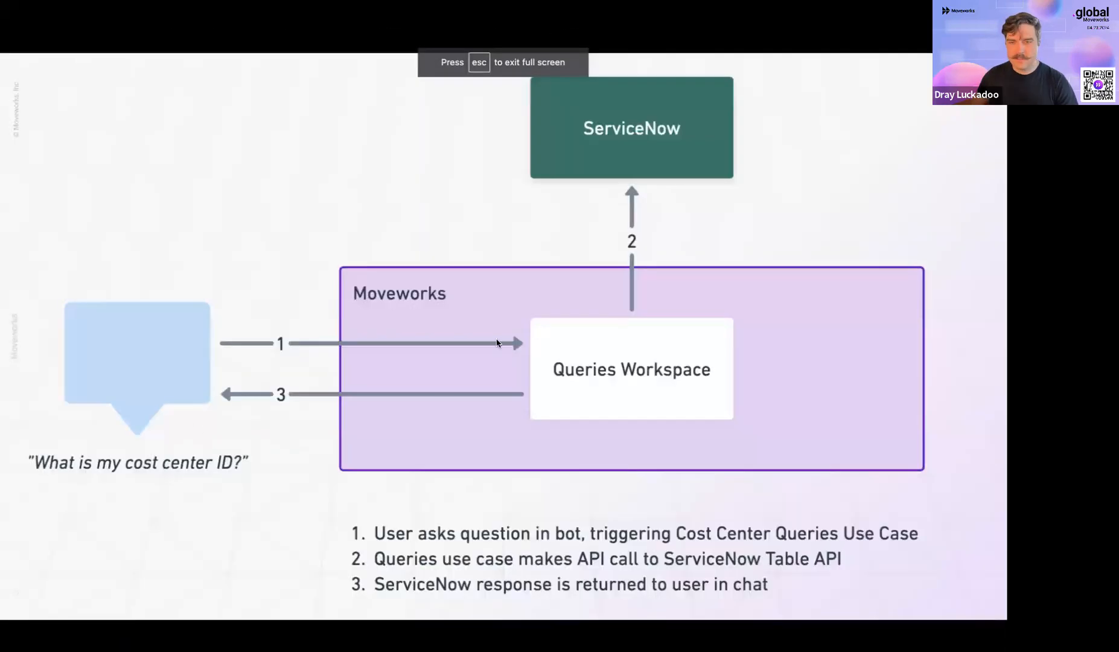
{"action": "key", "text": "Right"}
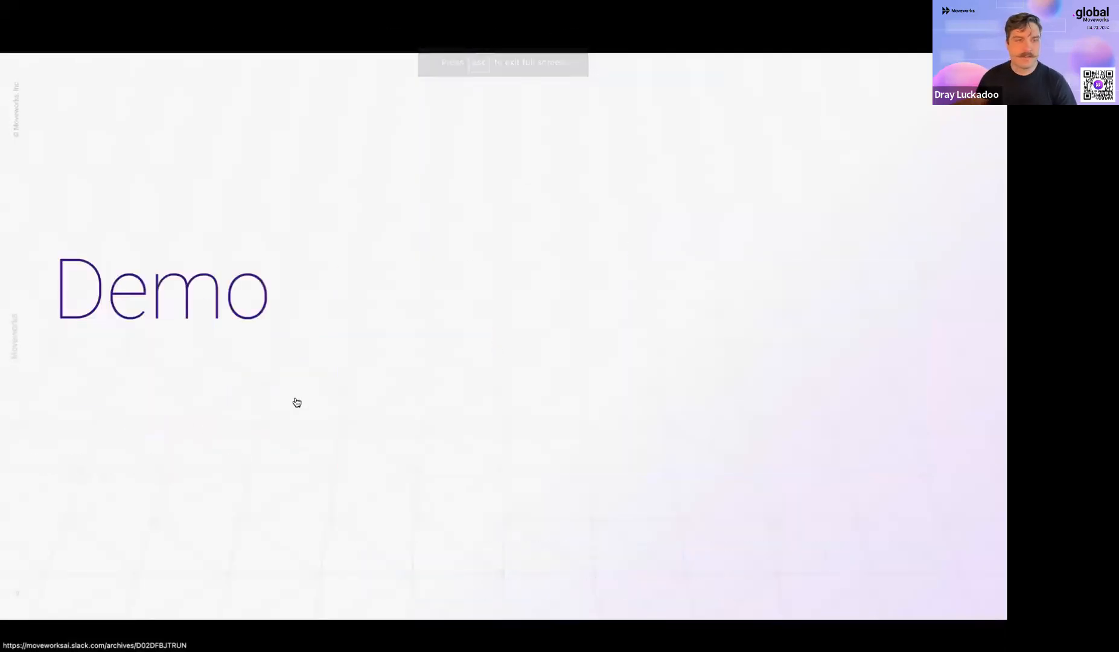
Step: Follow the Demo slide's link to the m8 bot chat in Slack and send "What is my cost center?"
{"action": "left_click", "coordinate": [274, 273]}
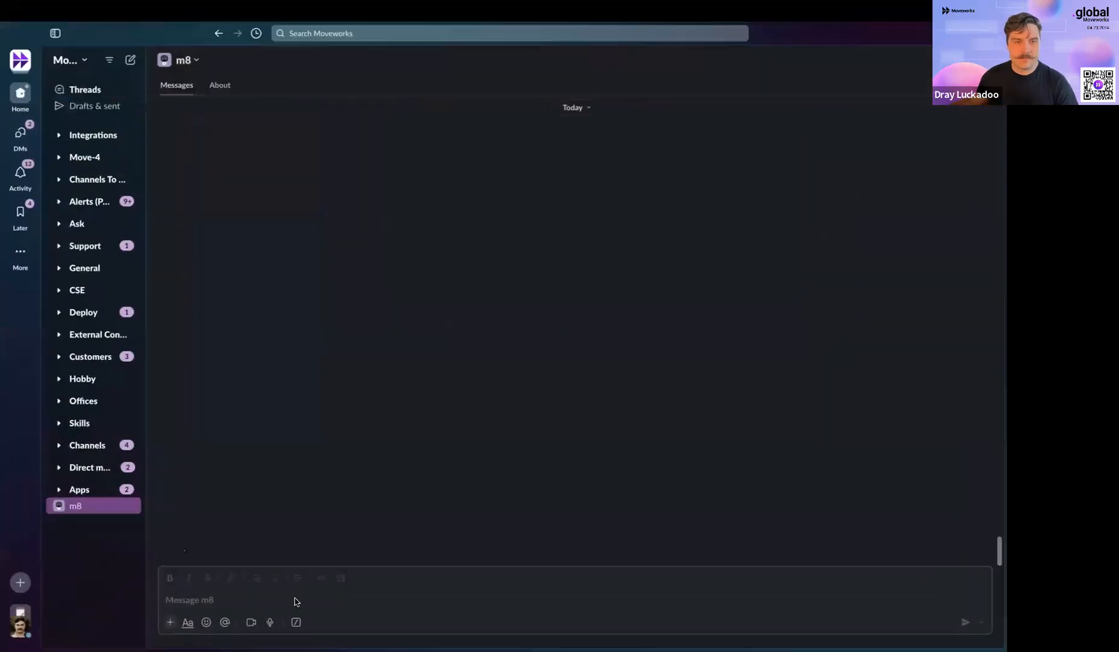
{"action": "left_click", "coordinate": [294, 597]}
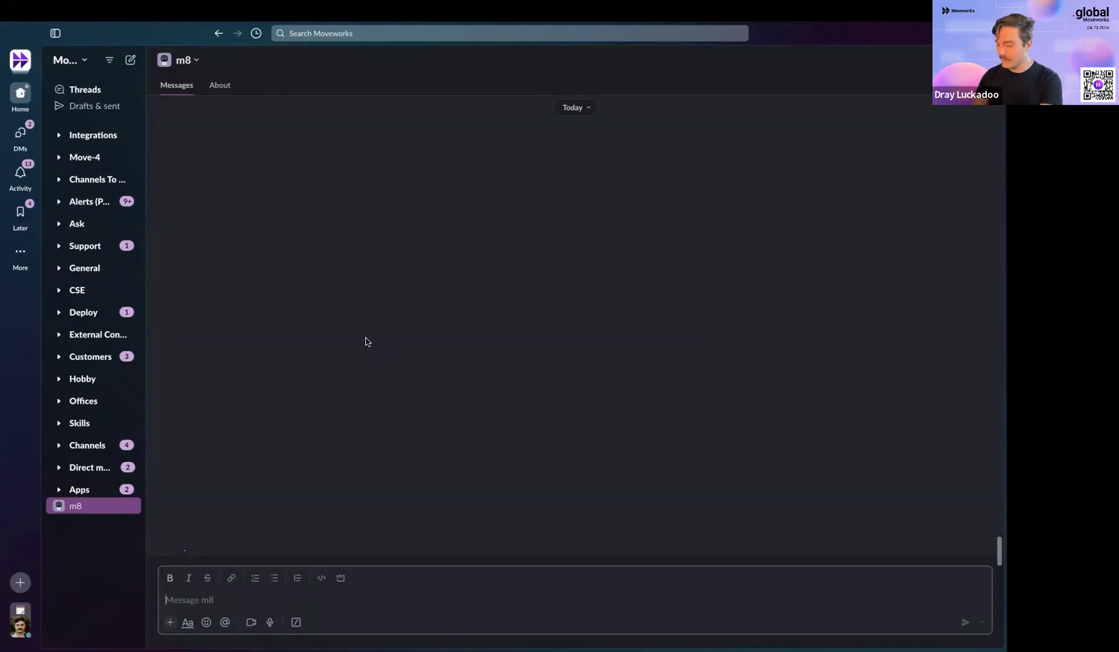
{"action": "type", "text": "What is my cost"}
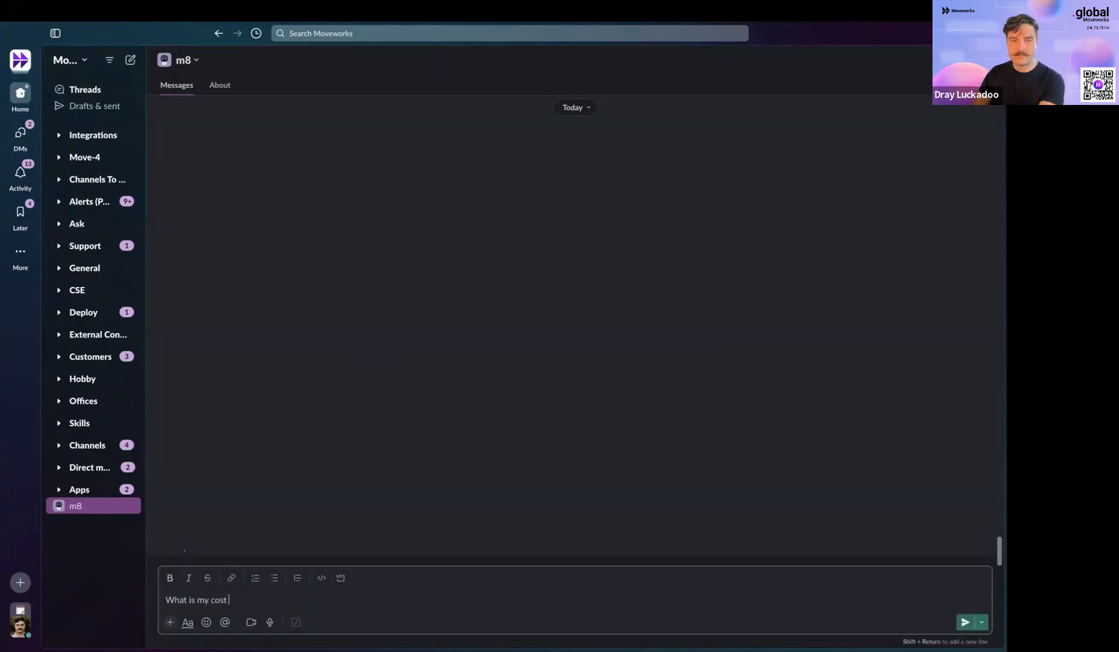
{"action": "type", "text": " center?"}
{"action": "key", "text": "Return"}
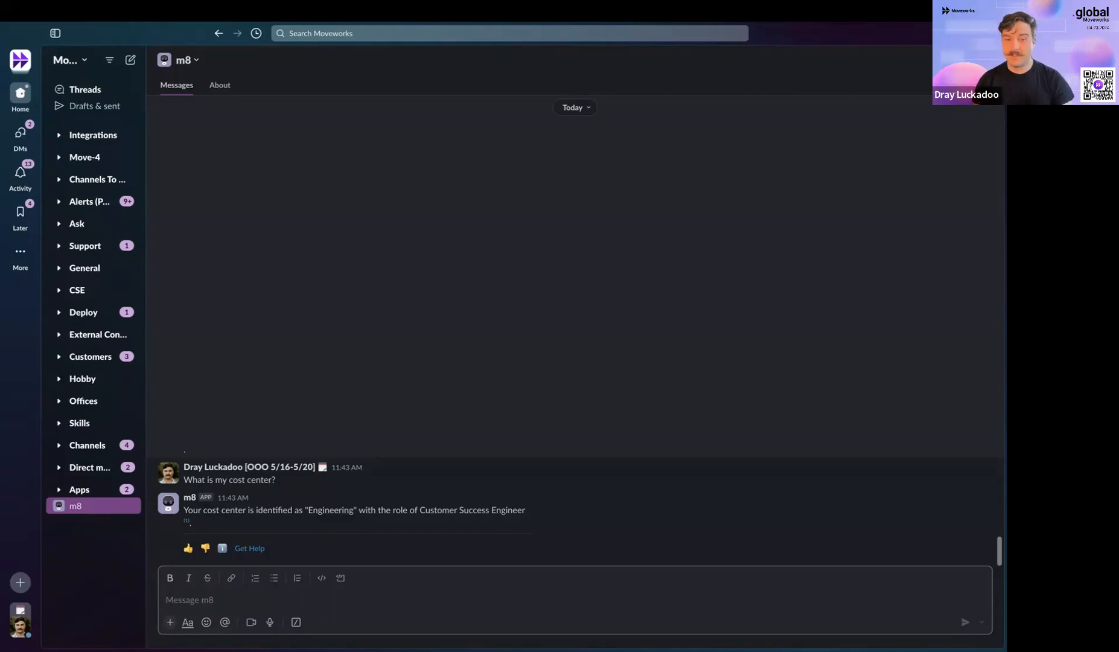
Step: Ask the m8 bot "What is the cost center ID for Engineering?"
{"action": "type", "text": "What is the co"}
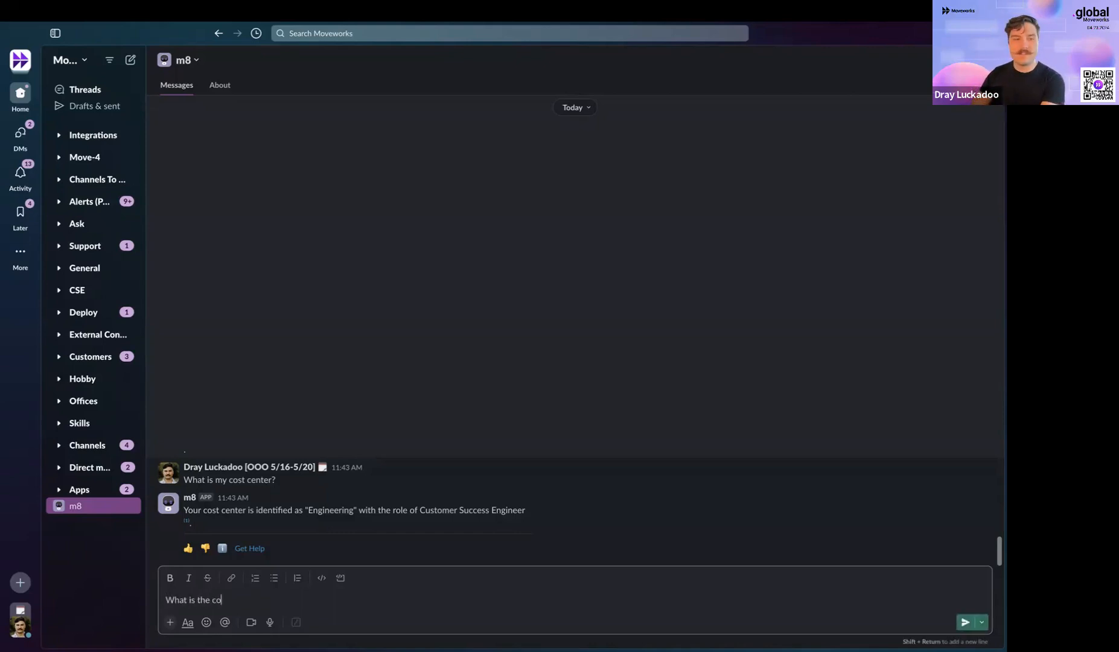
{"action": "type", "text": "st center ID for "}
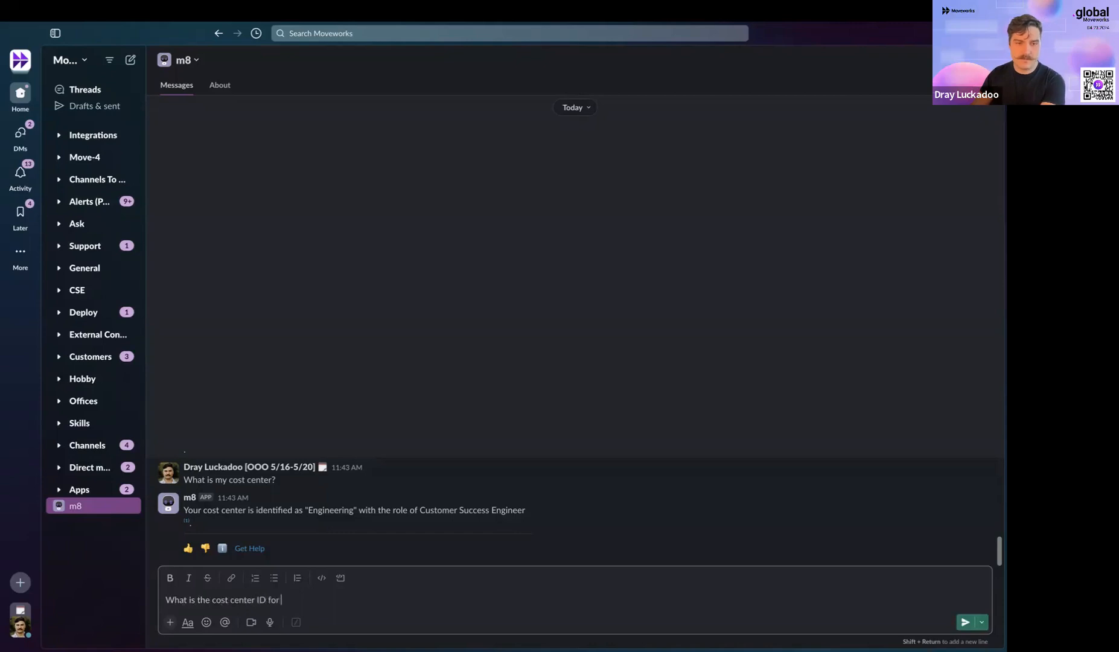
{"action": "type", "text": "Engineering?"}
{"action": "key", "text": "Return"}
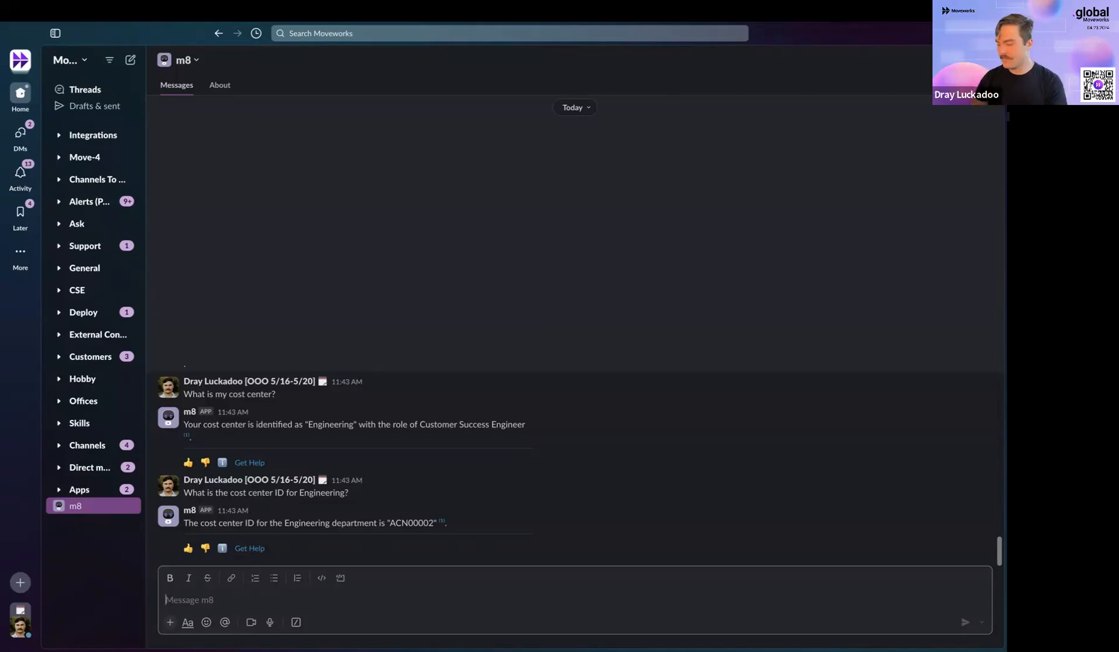
Step: Ask the m8 bot "What is the cost center ID for Sales?"
{"action": "type", "text": "What "}
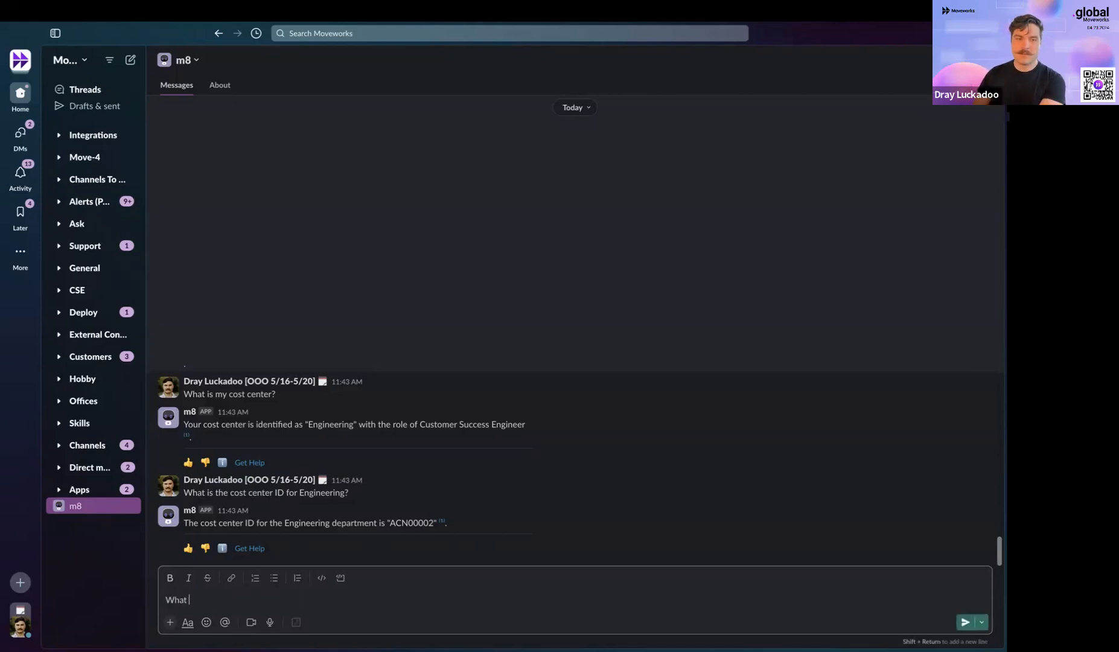
{"action": "type", "text": "is the "}
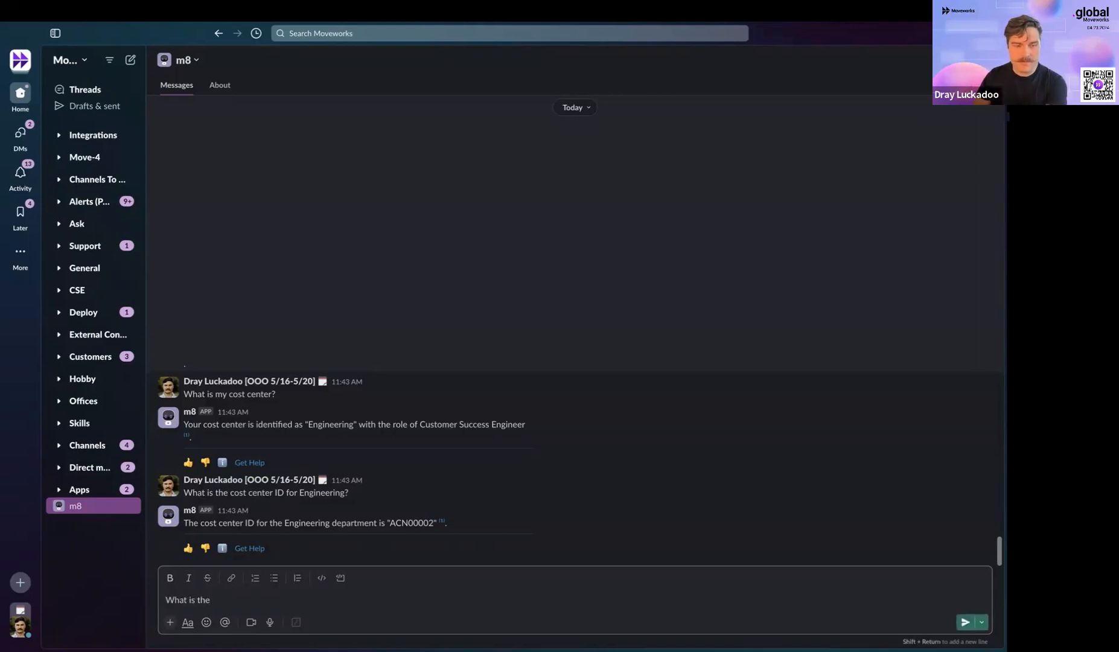
{"action": "type", "text": "cost center"}
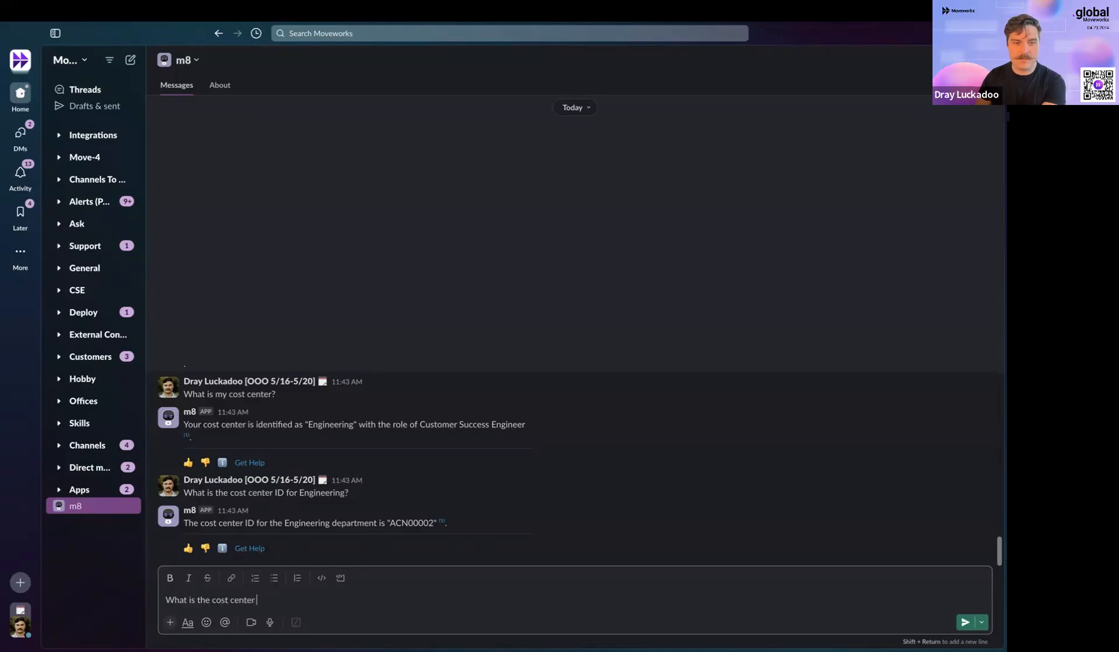
{"action": "type", "text": " ID for Sales?"}
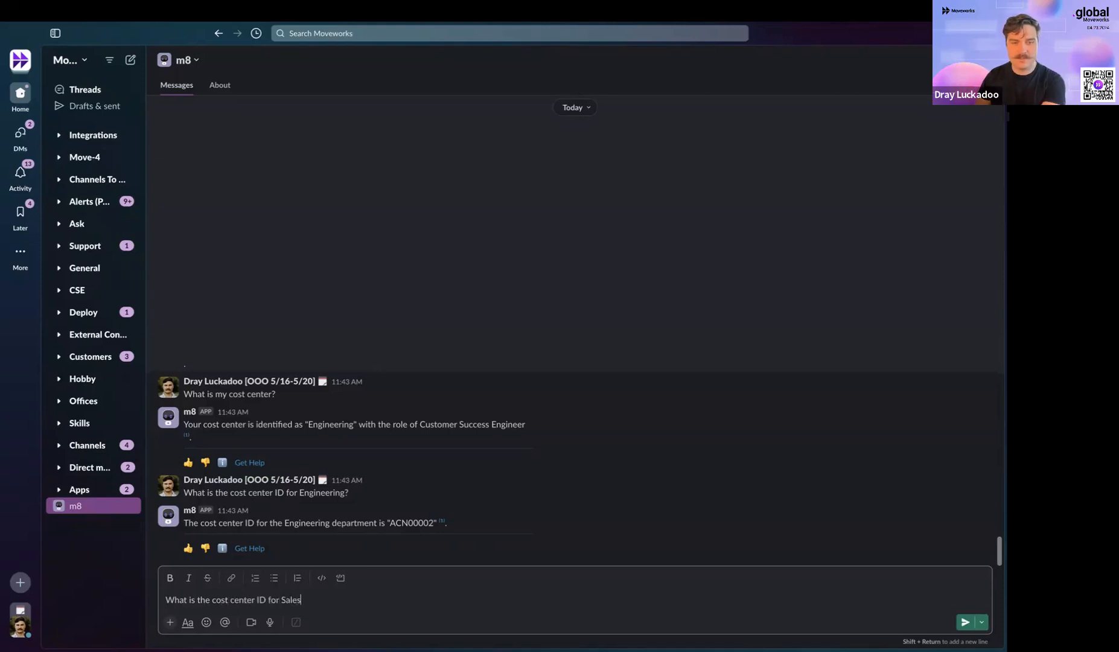
{"action": "key", "text": "Return"}
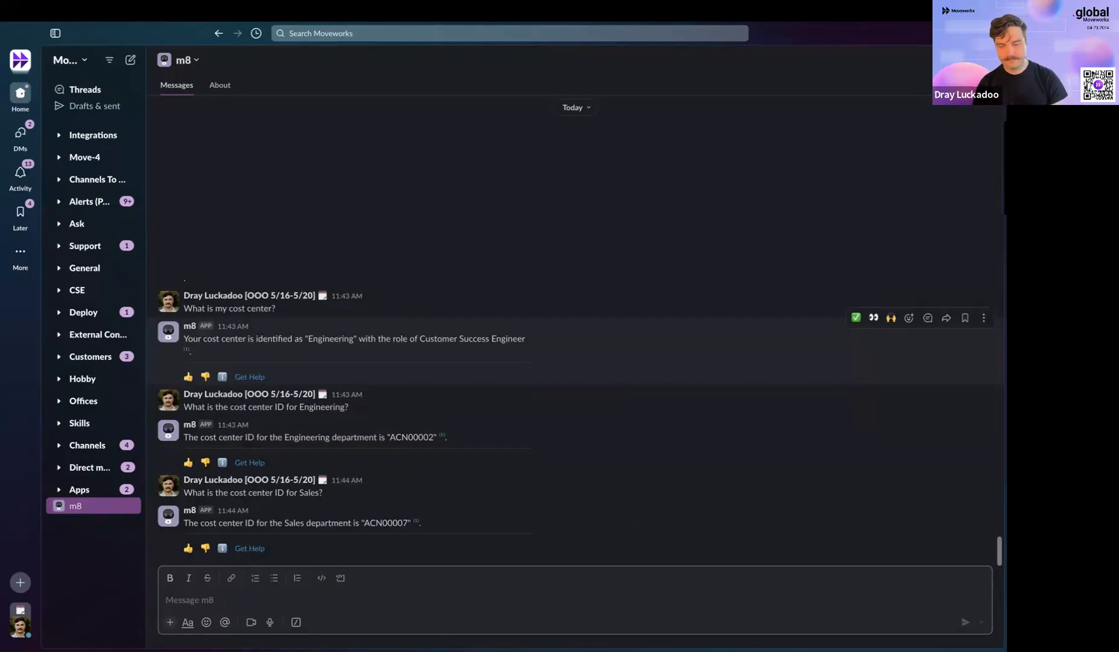
Step: Switch back to the slideshow in Google Chrome and advance past "How to learn more" to the Creator Studio Developer Certification slide
{"action": "key", "text": "ctrl+Up"}
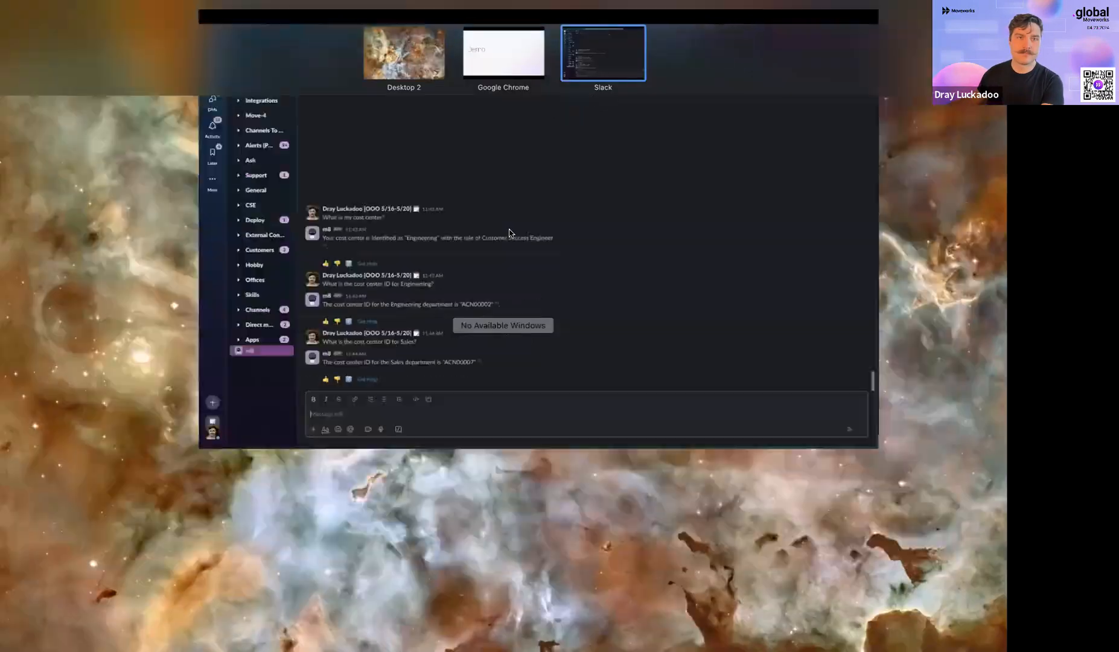
{"action": "left_click", "coordinate": [503, 35]}
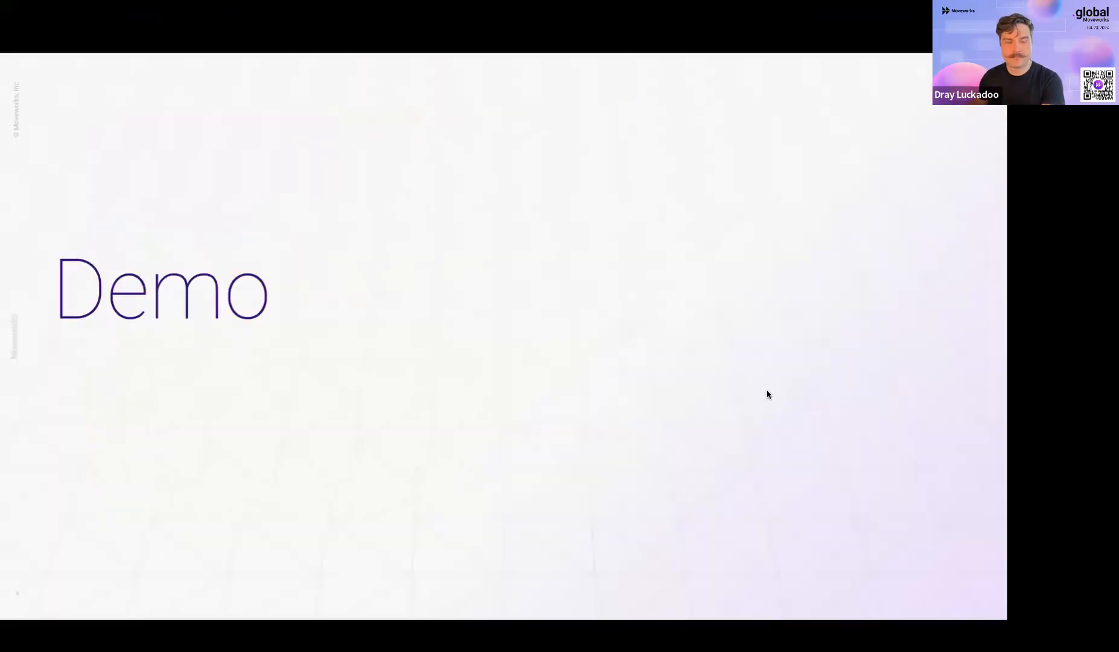
{"action": "left_click", "coordinate": [866, 418]}
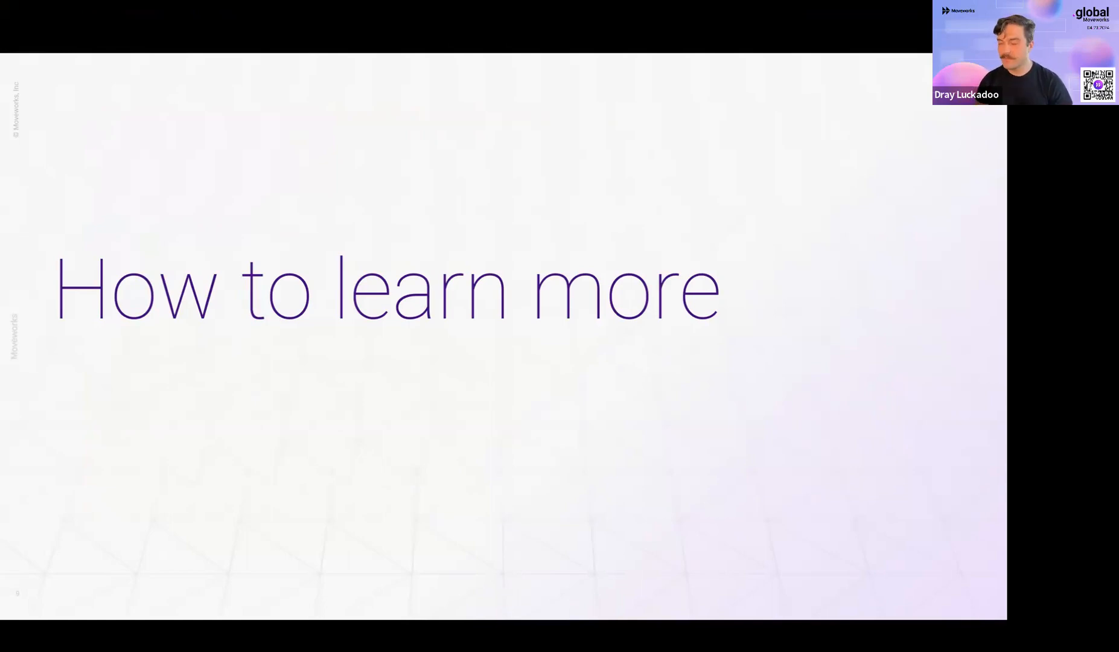
{"action": "key", "text": "Right"}
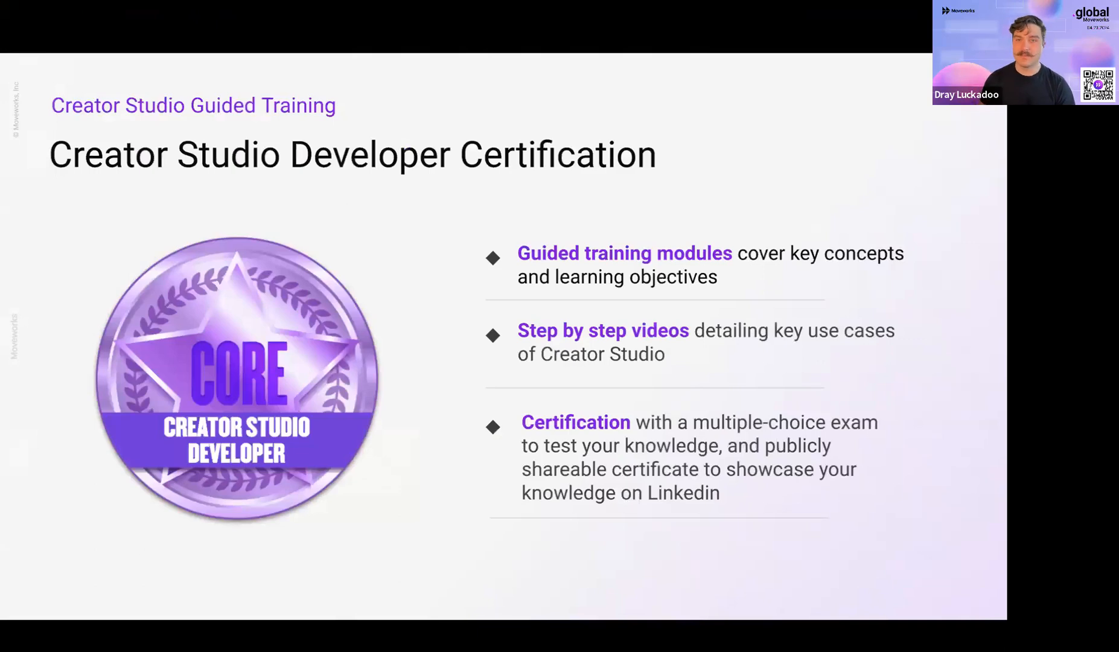